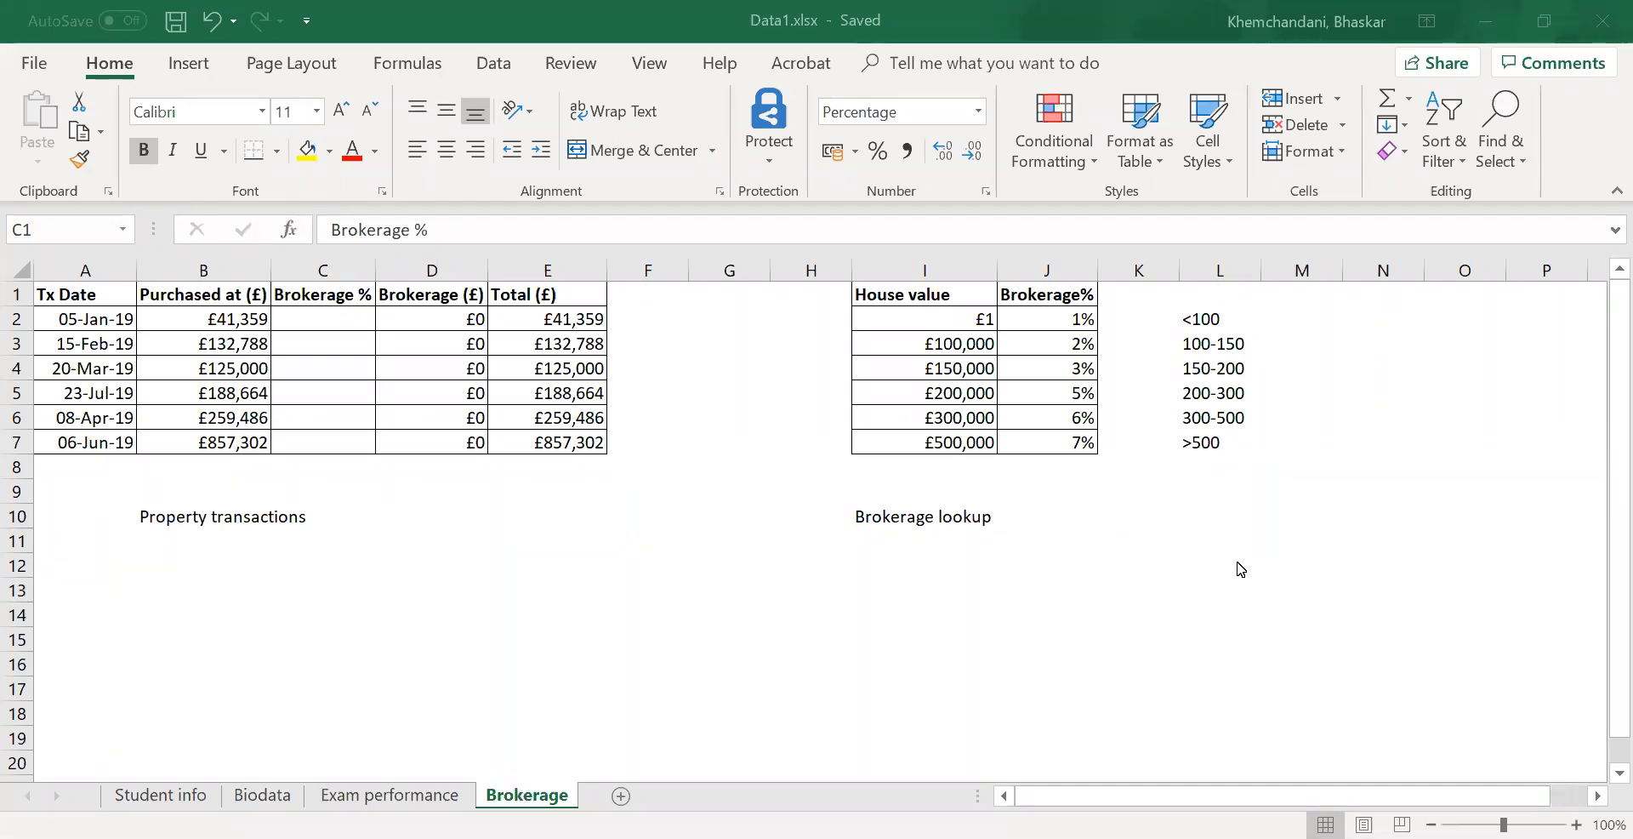
# Examine the house value bands and brokerage percentages in the lookup table alongside the purchase prices in column B
pyautogui.click(936, 279)
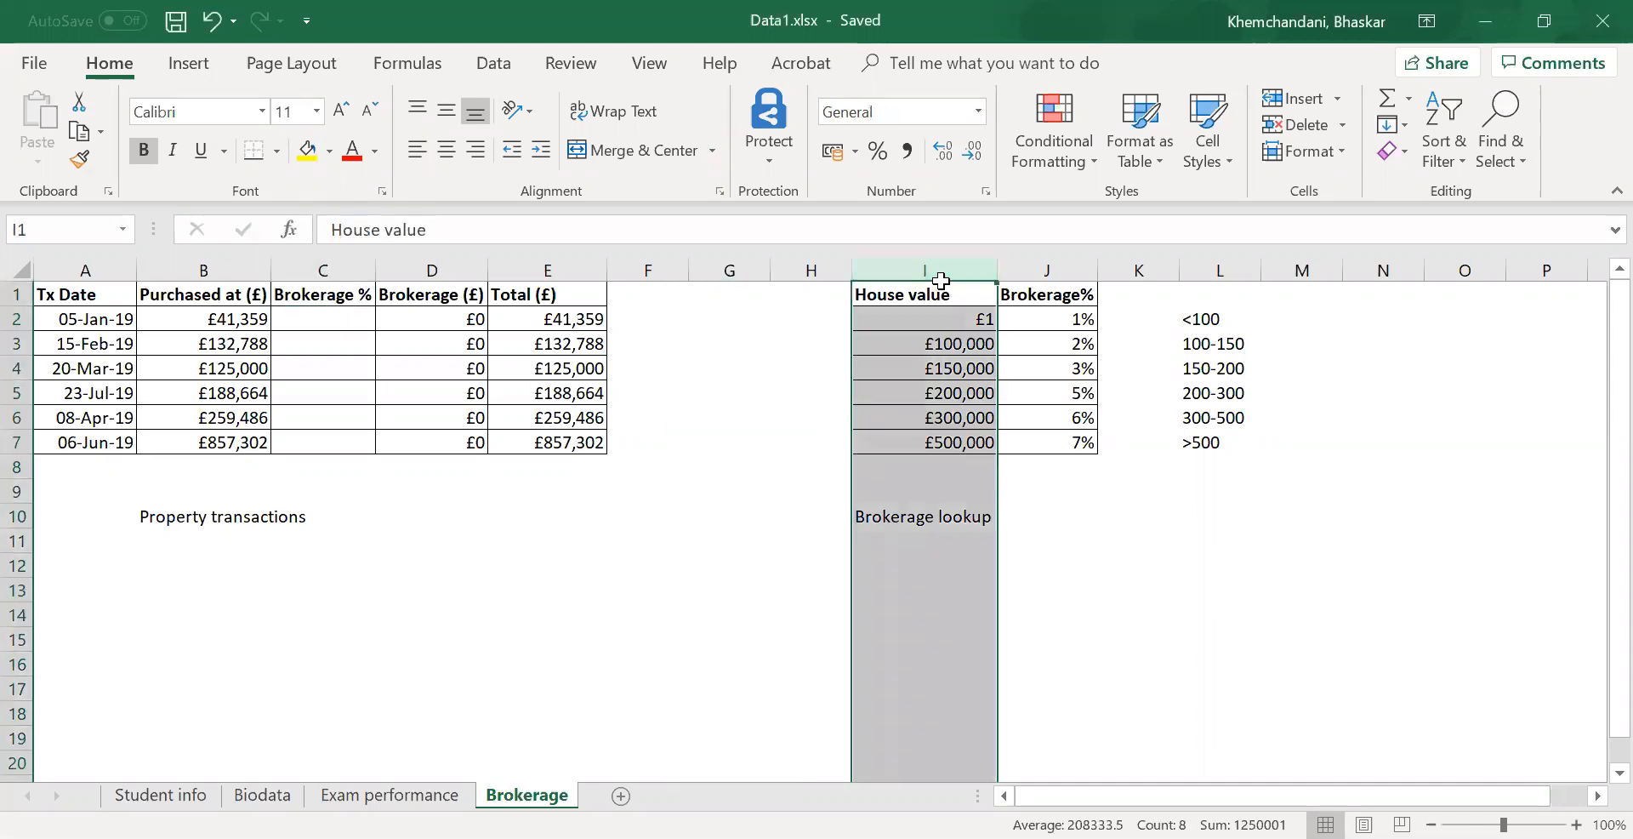
pyautogui.click(1021, 294)
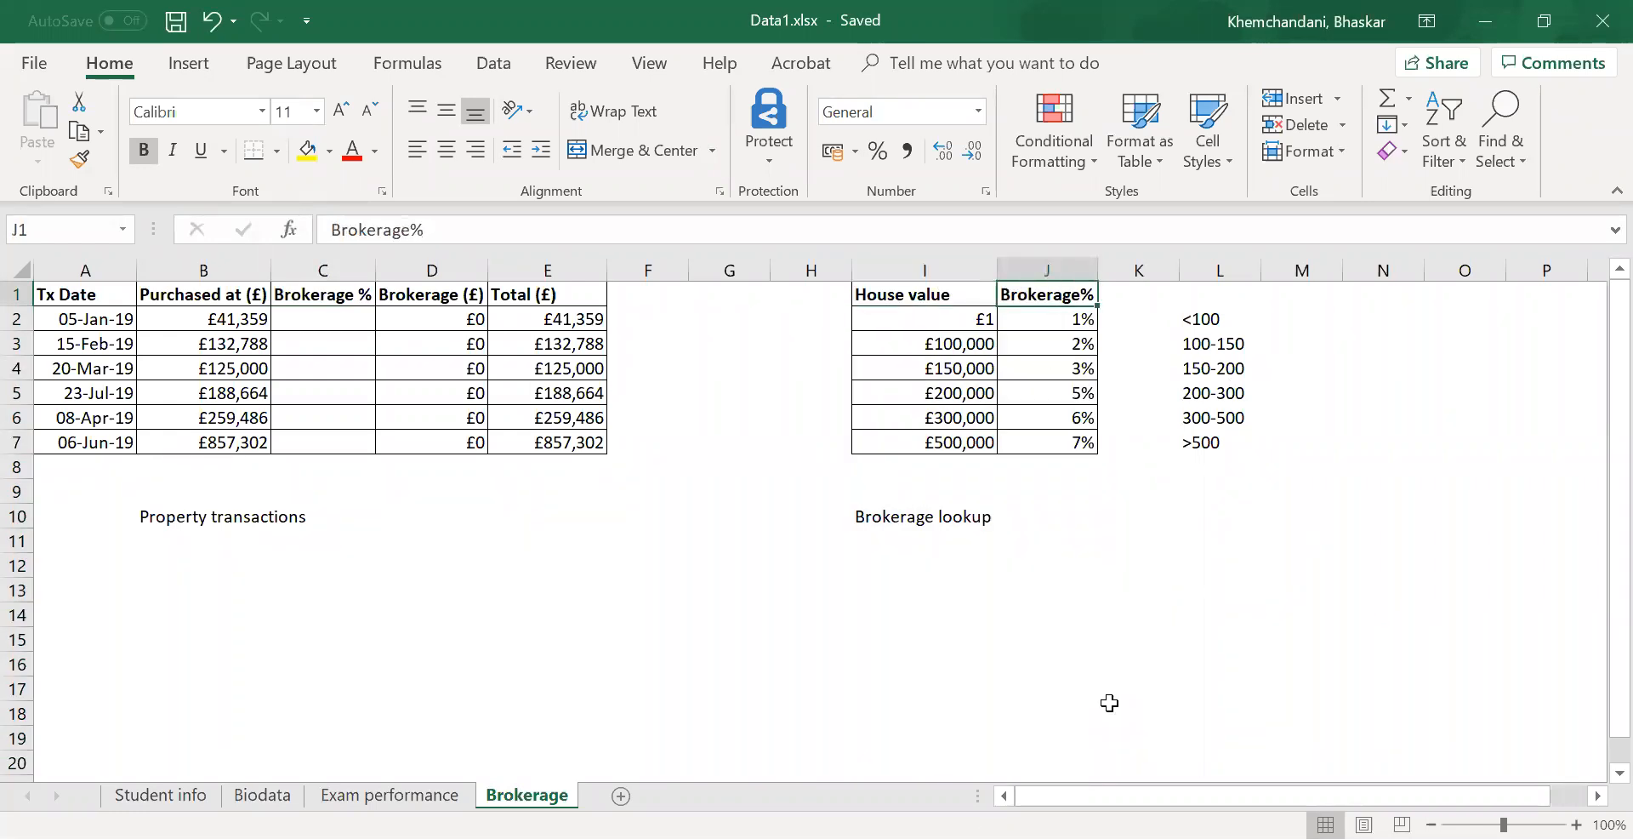
pyautogui.click(1143, 321)
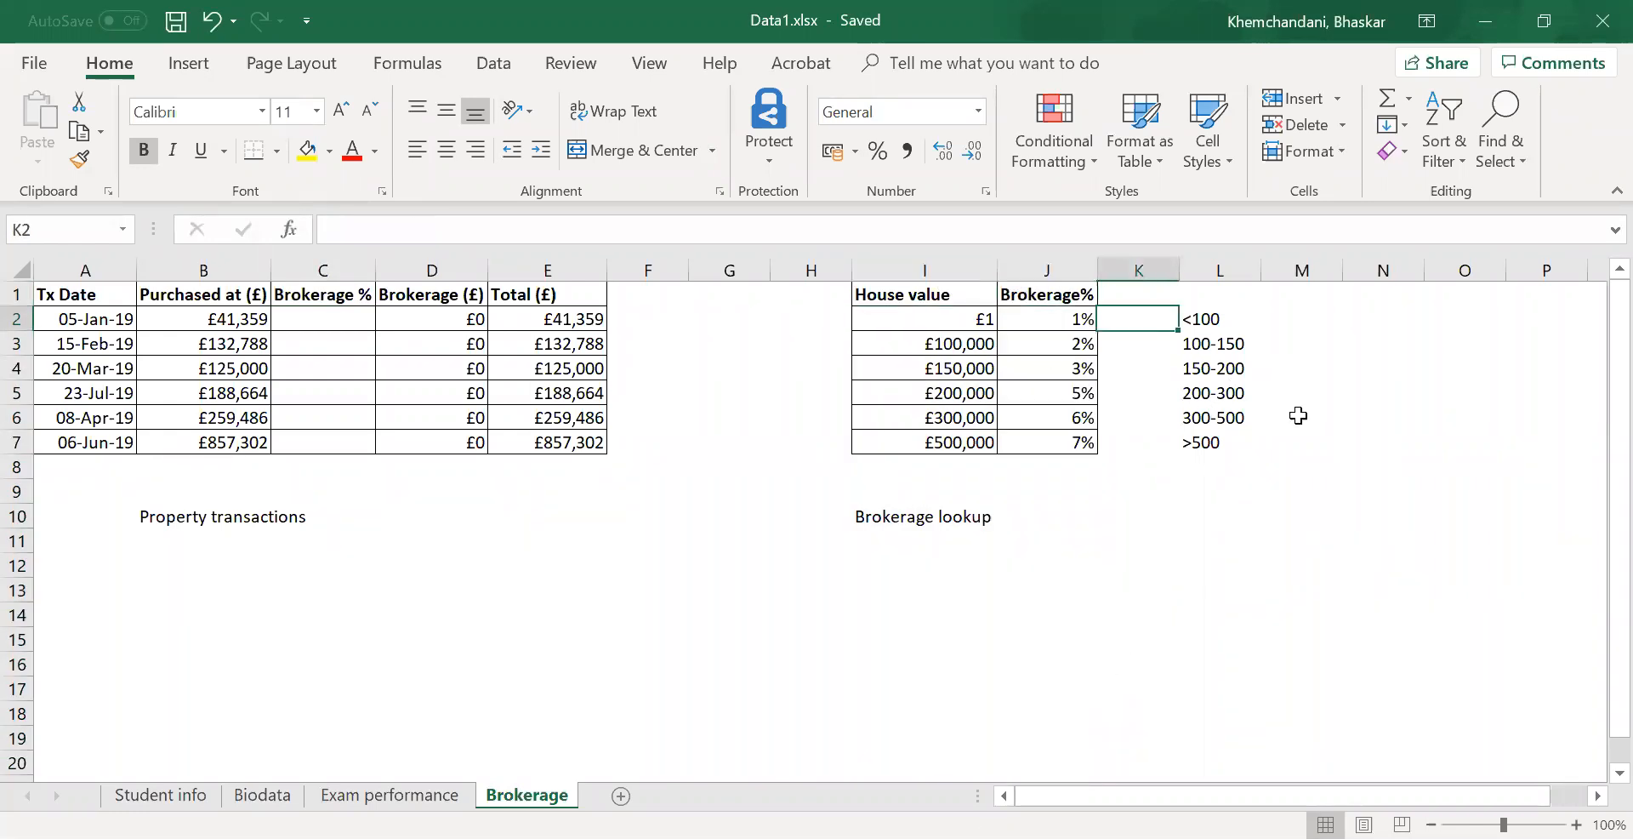
pyautogui.press('Right')
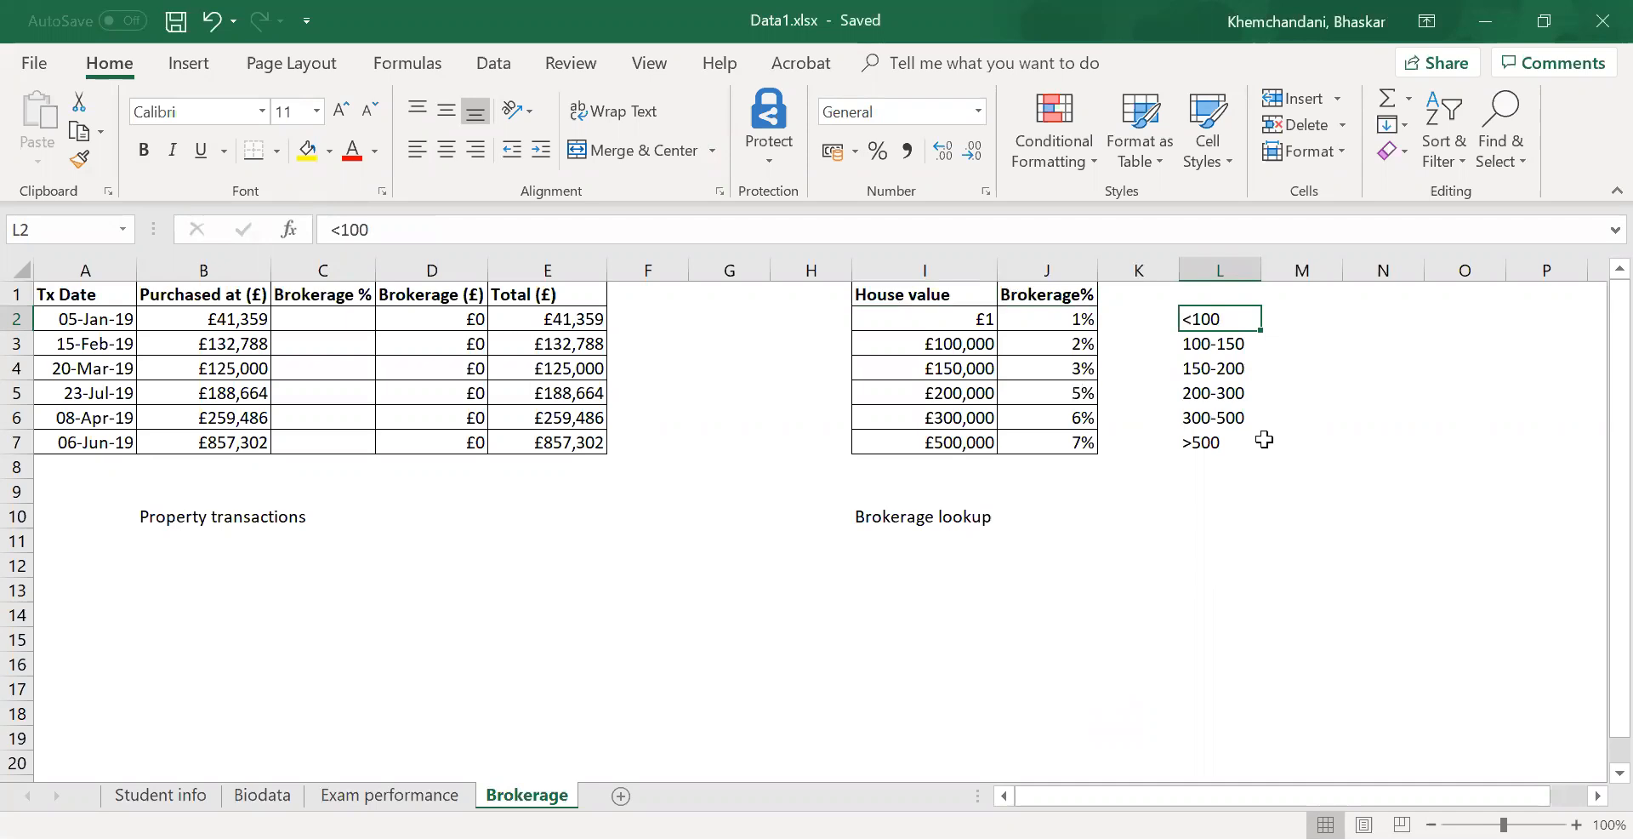
pyautogui.click(183, 391)
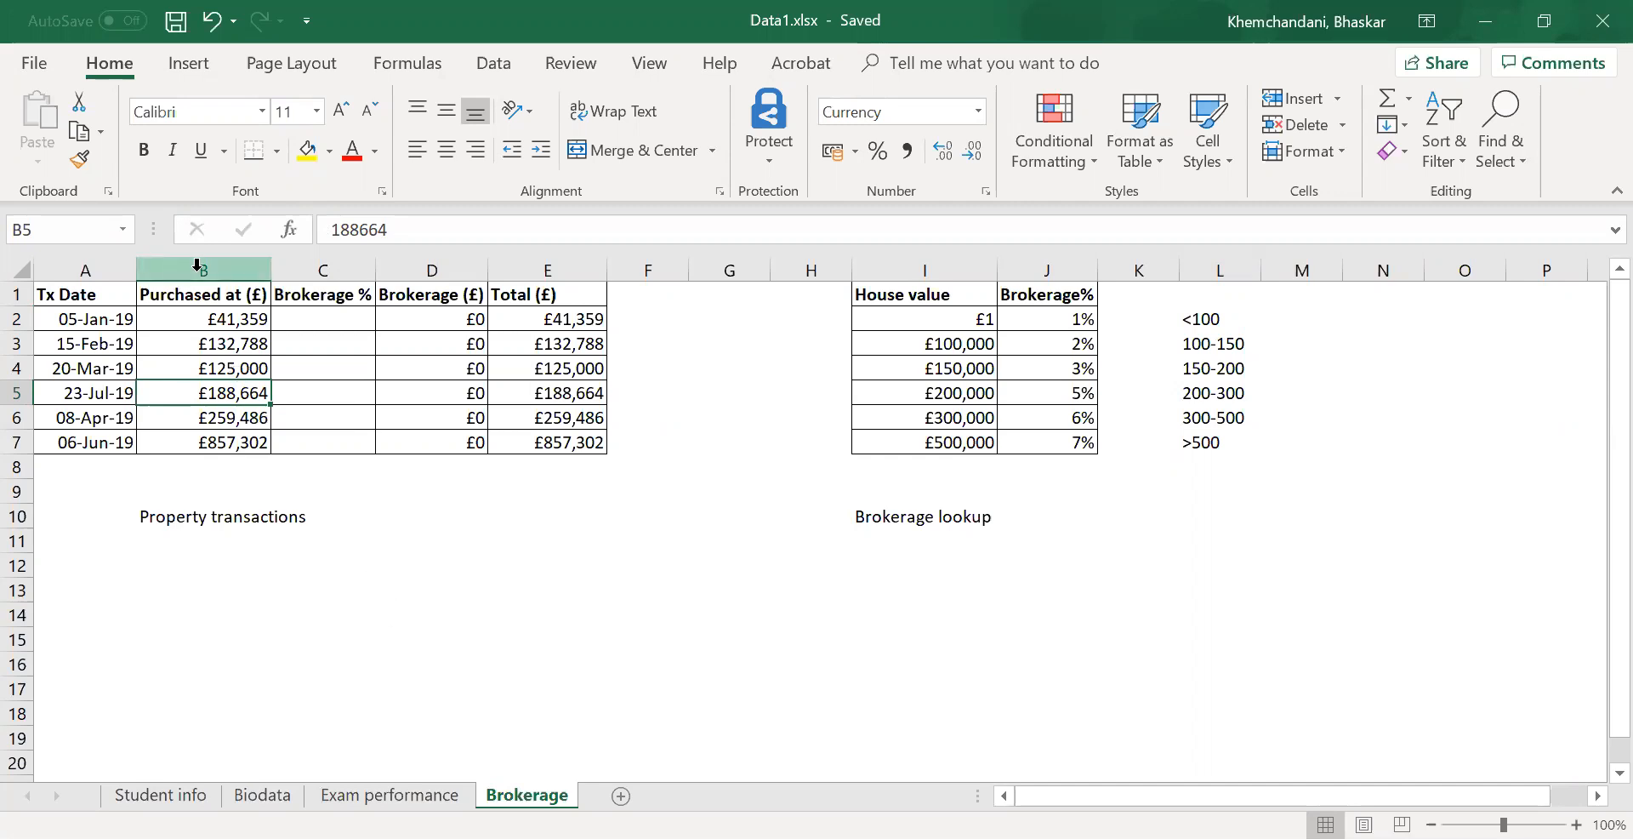
pyautogui.click(907, 291)
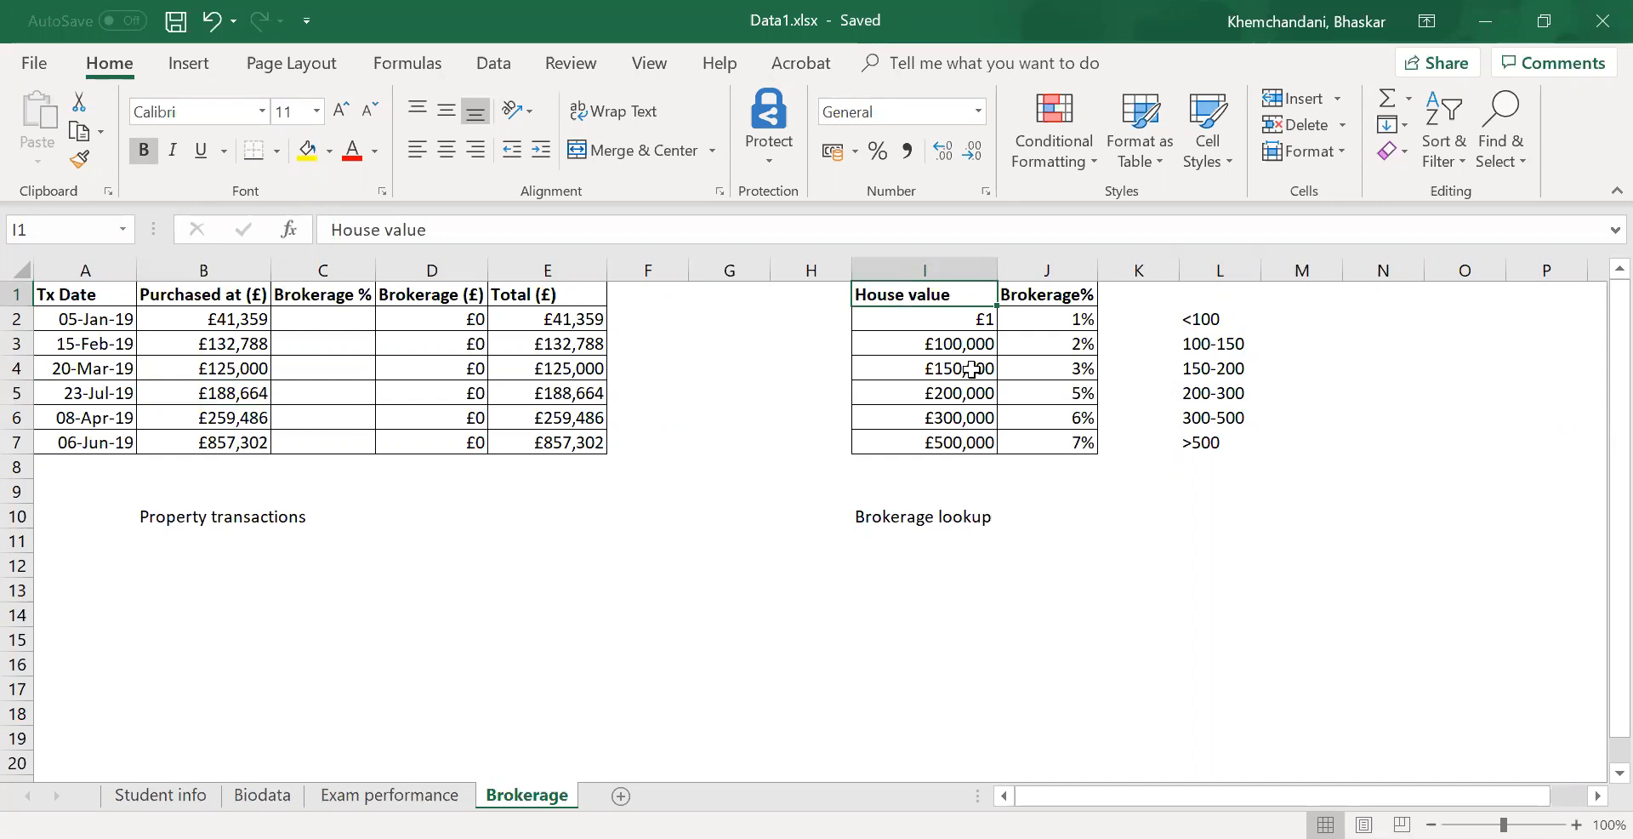
# Start a VLOOKUP formula in C2 with B2 as the lookup value and columns I:J as the table array
pyautogui.click(344, 321)
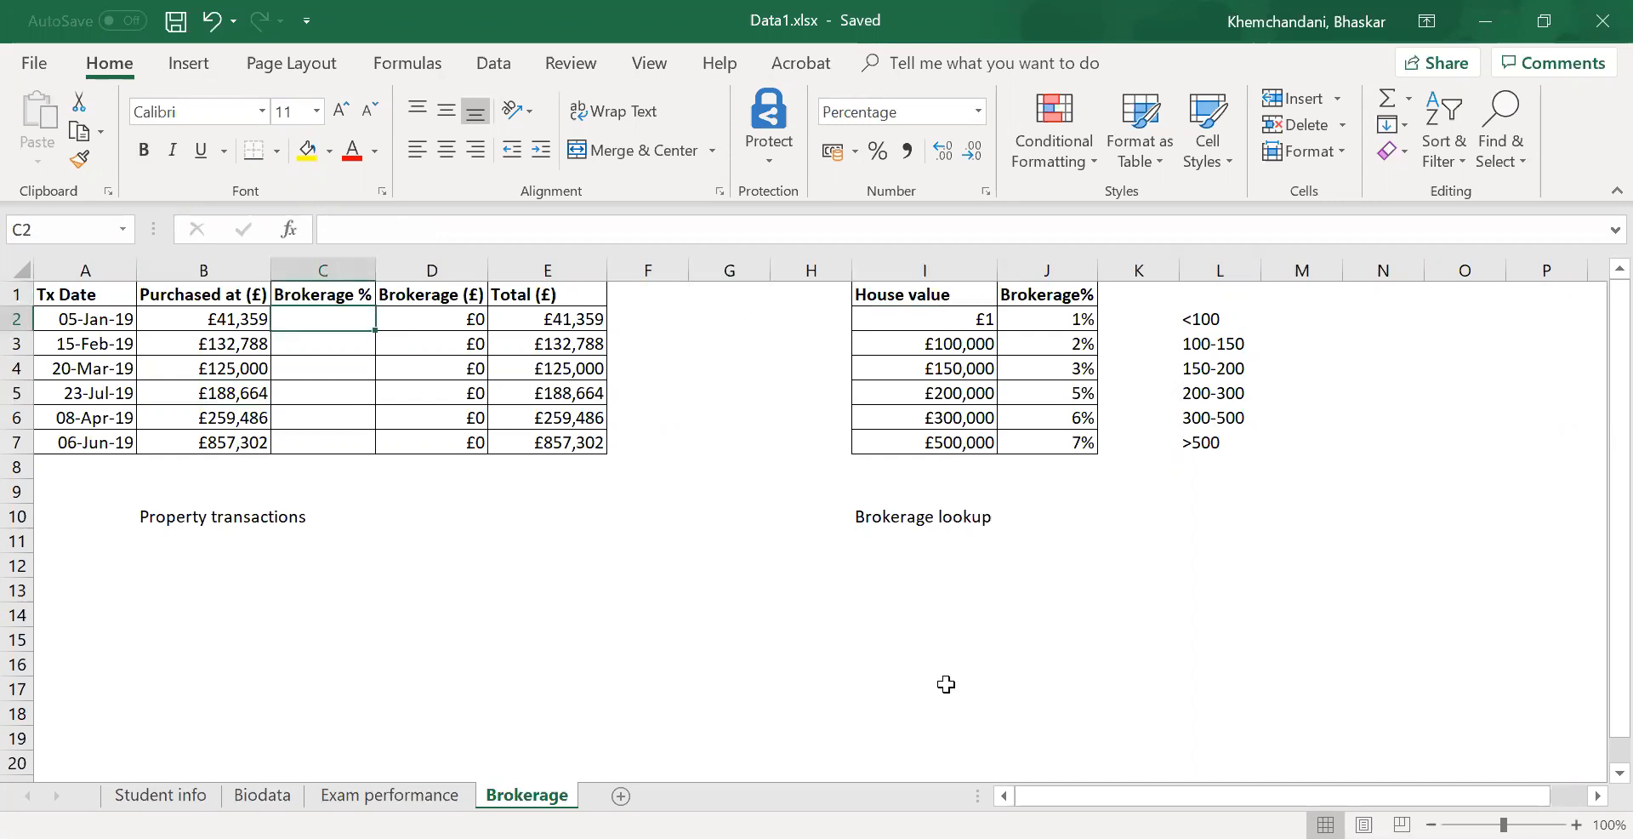
pyautogui.write('=')
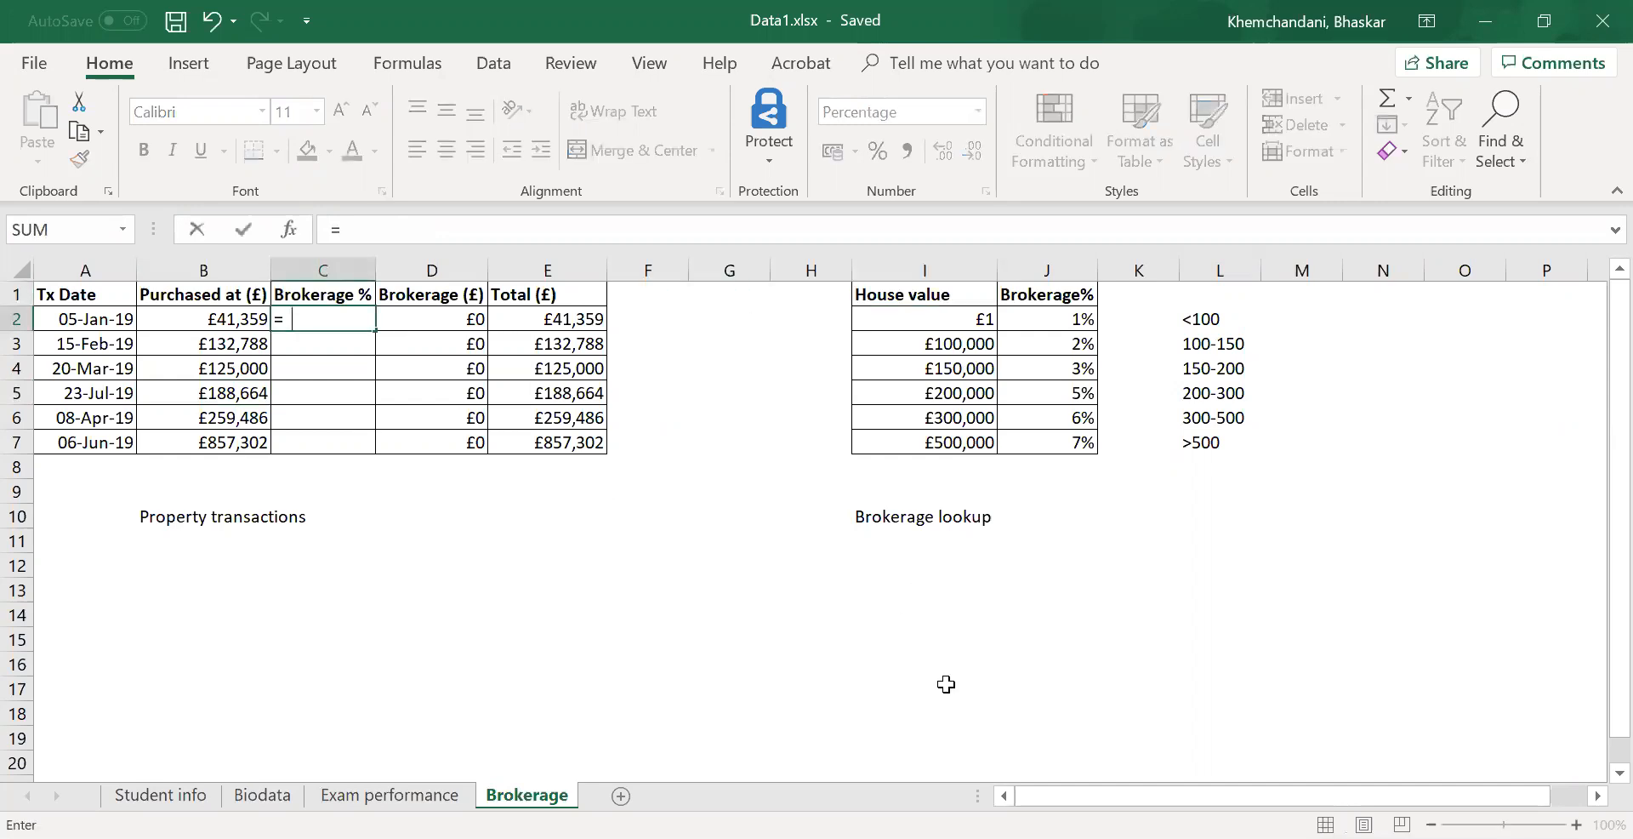
pyautogui.write('vlookup(')
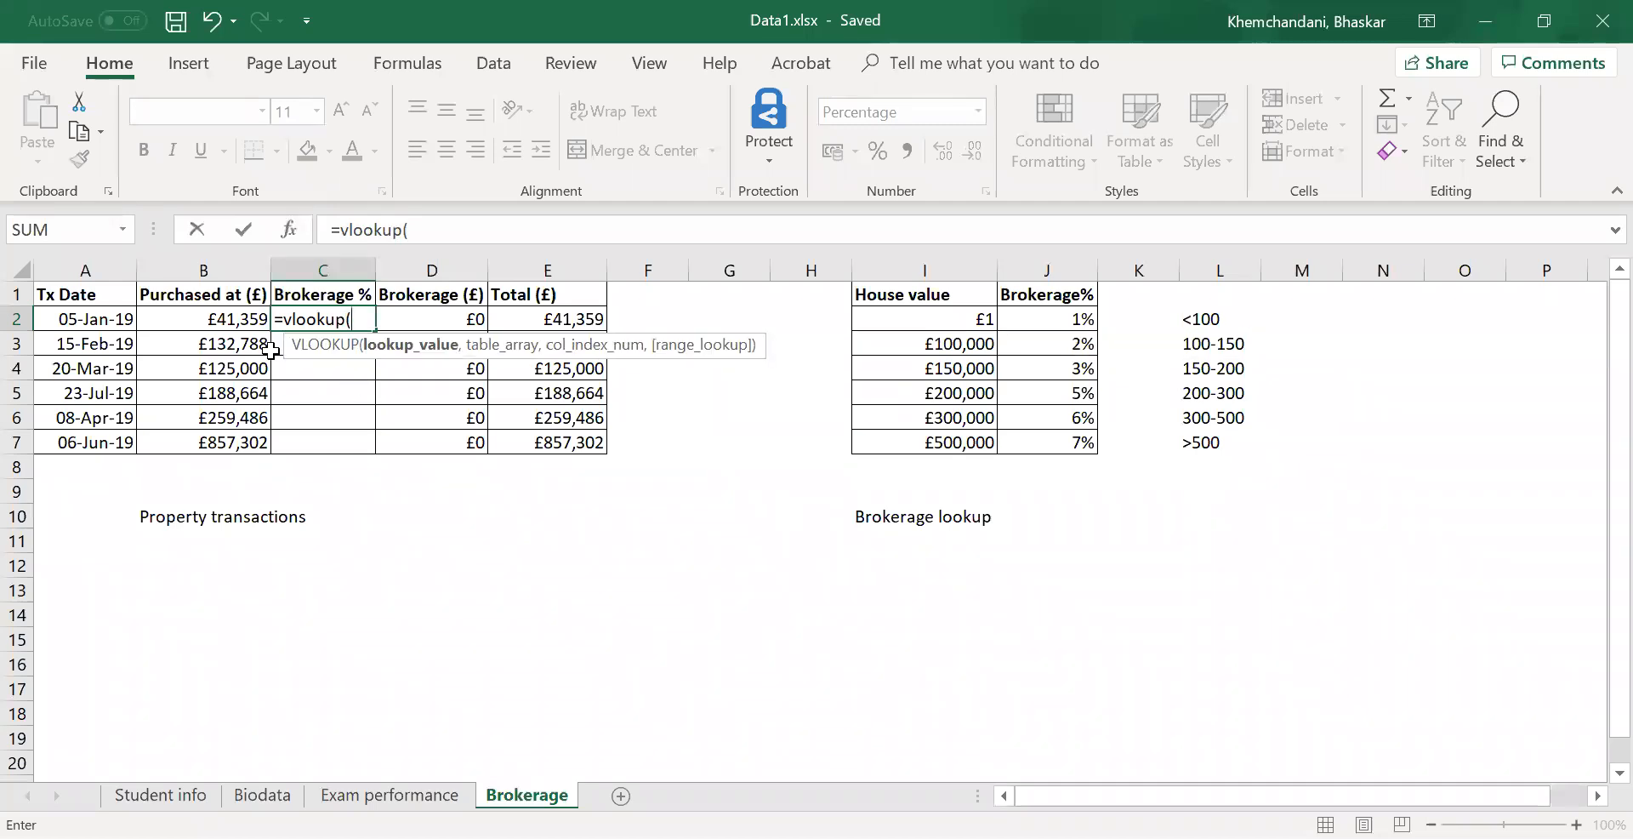
pyautogui.click(201, 318)
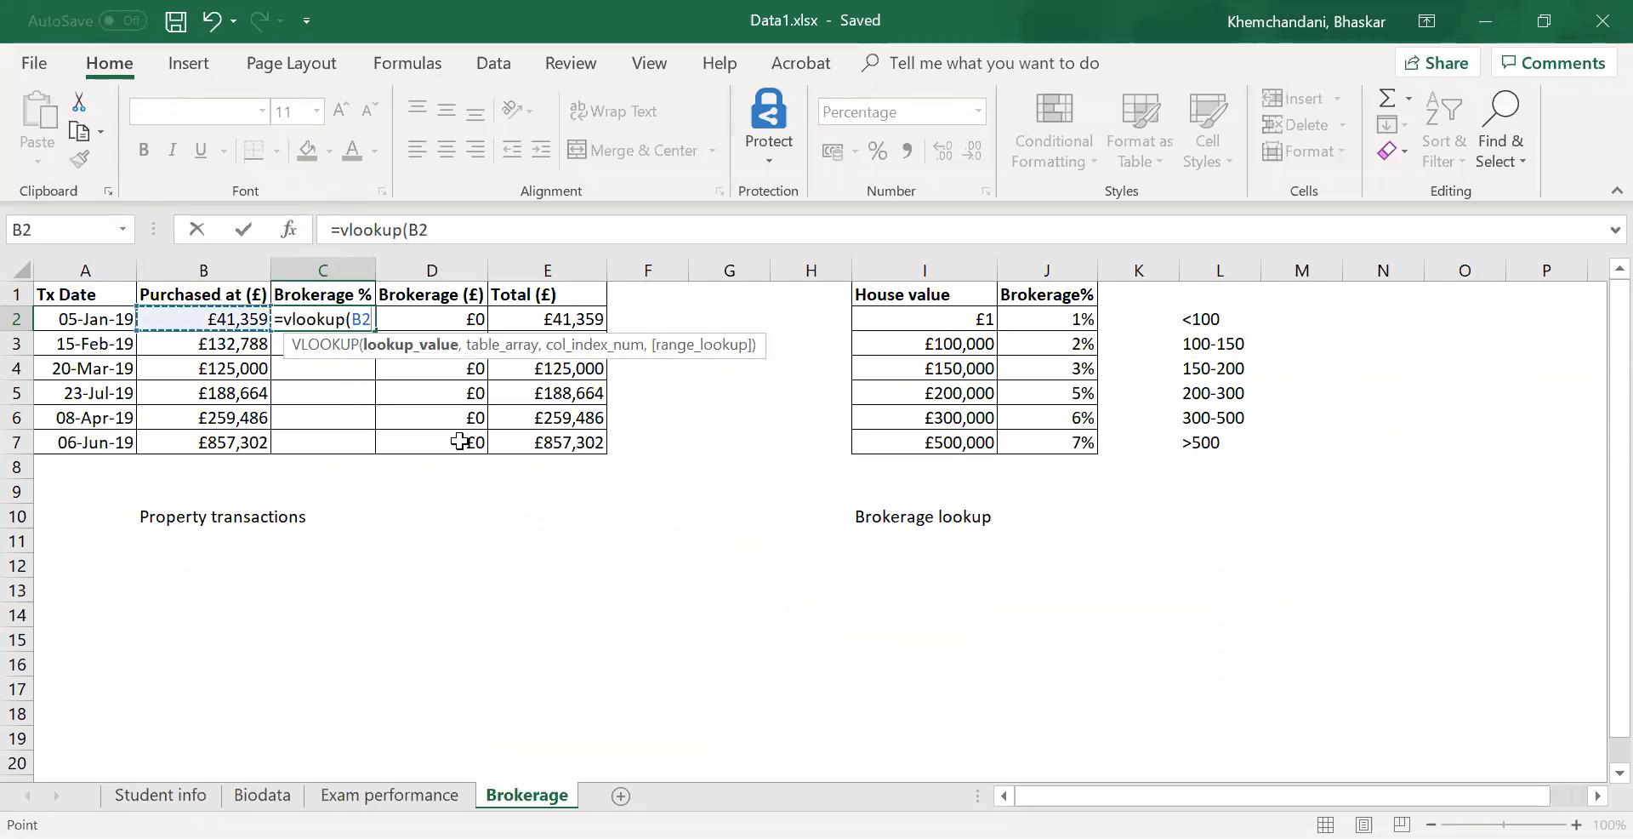
pyautogui.write(',')
pyautogui.click(908, 272)
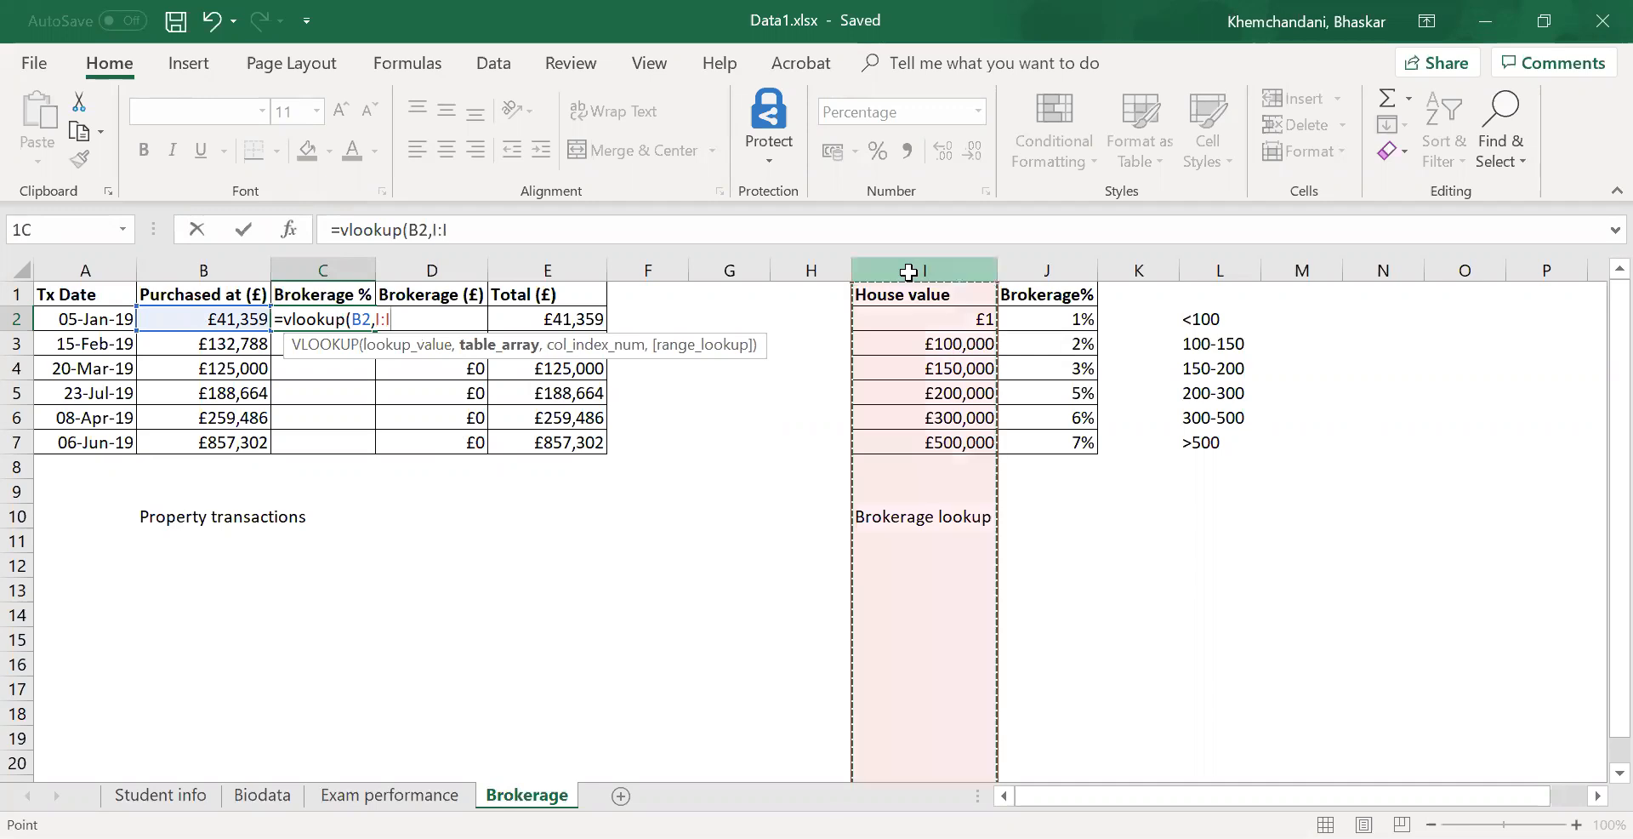
pyautogui.moveTo(909, 272); pyautogui.dragTo(1046, 271)
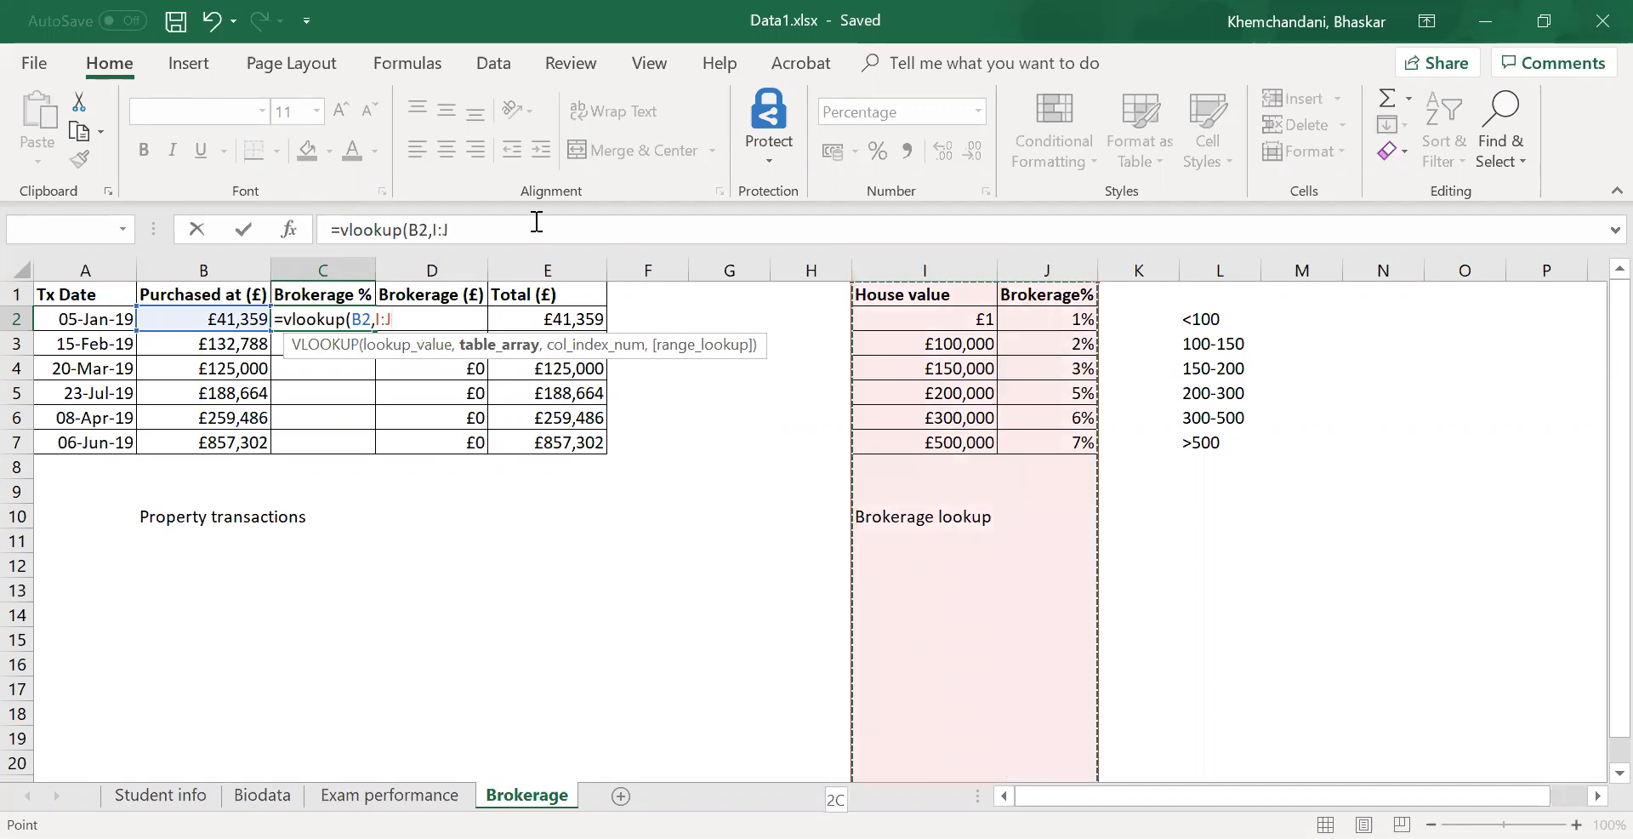
# Complete the C2 formula with column index 2 and approximate match 1, and fill it down through C7
pyautogui.click(537, 221)
pyautogui.write(',2')
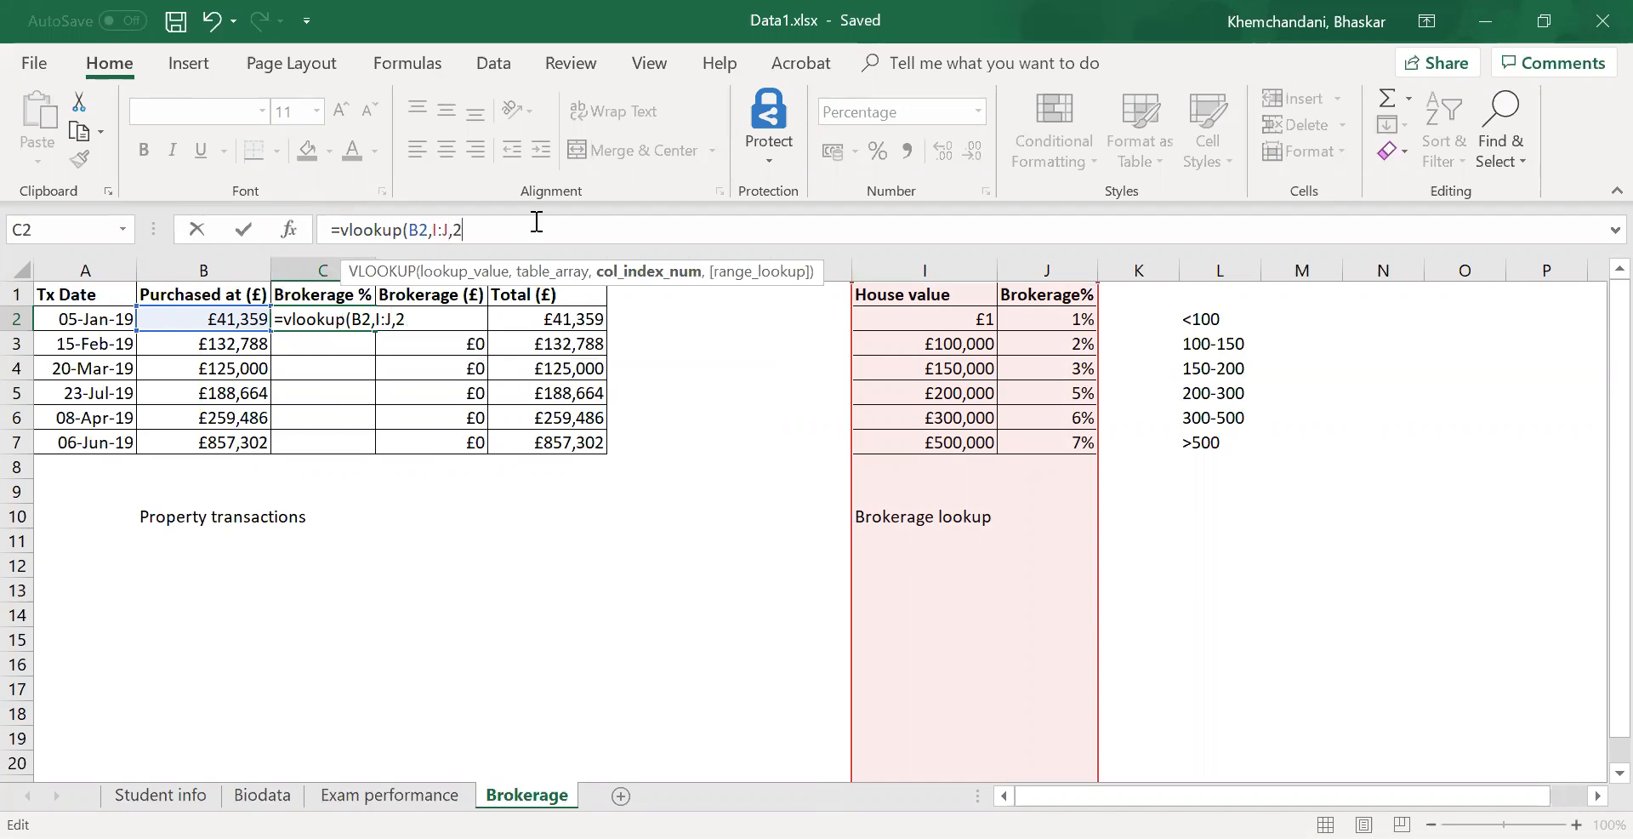
pyautogui.write(',')
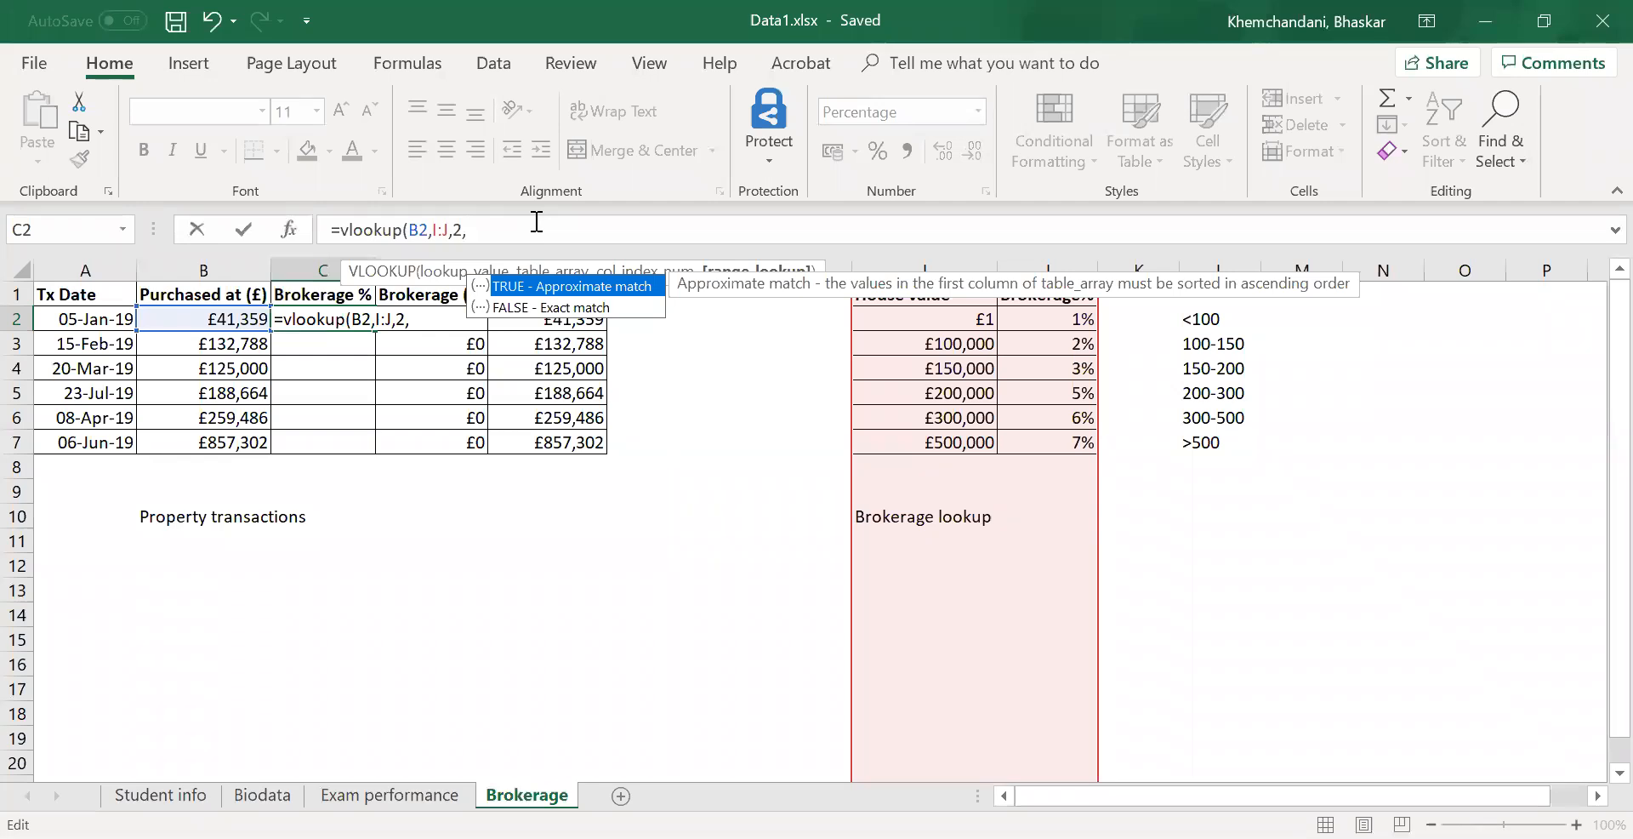
pyautogui.write('1')
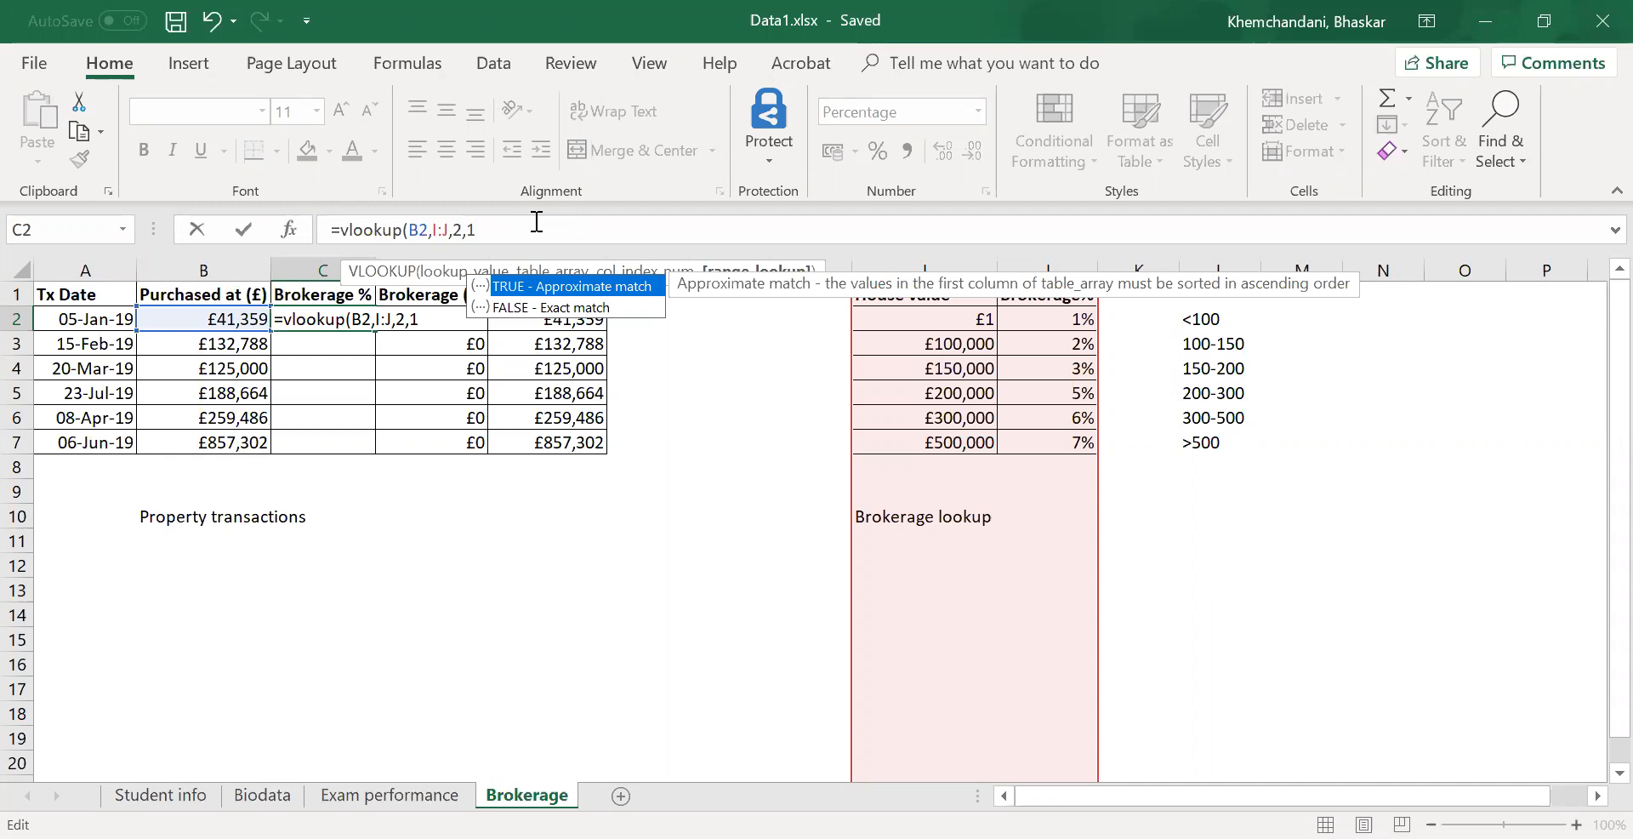
pyautogui.write(')')
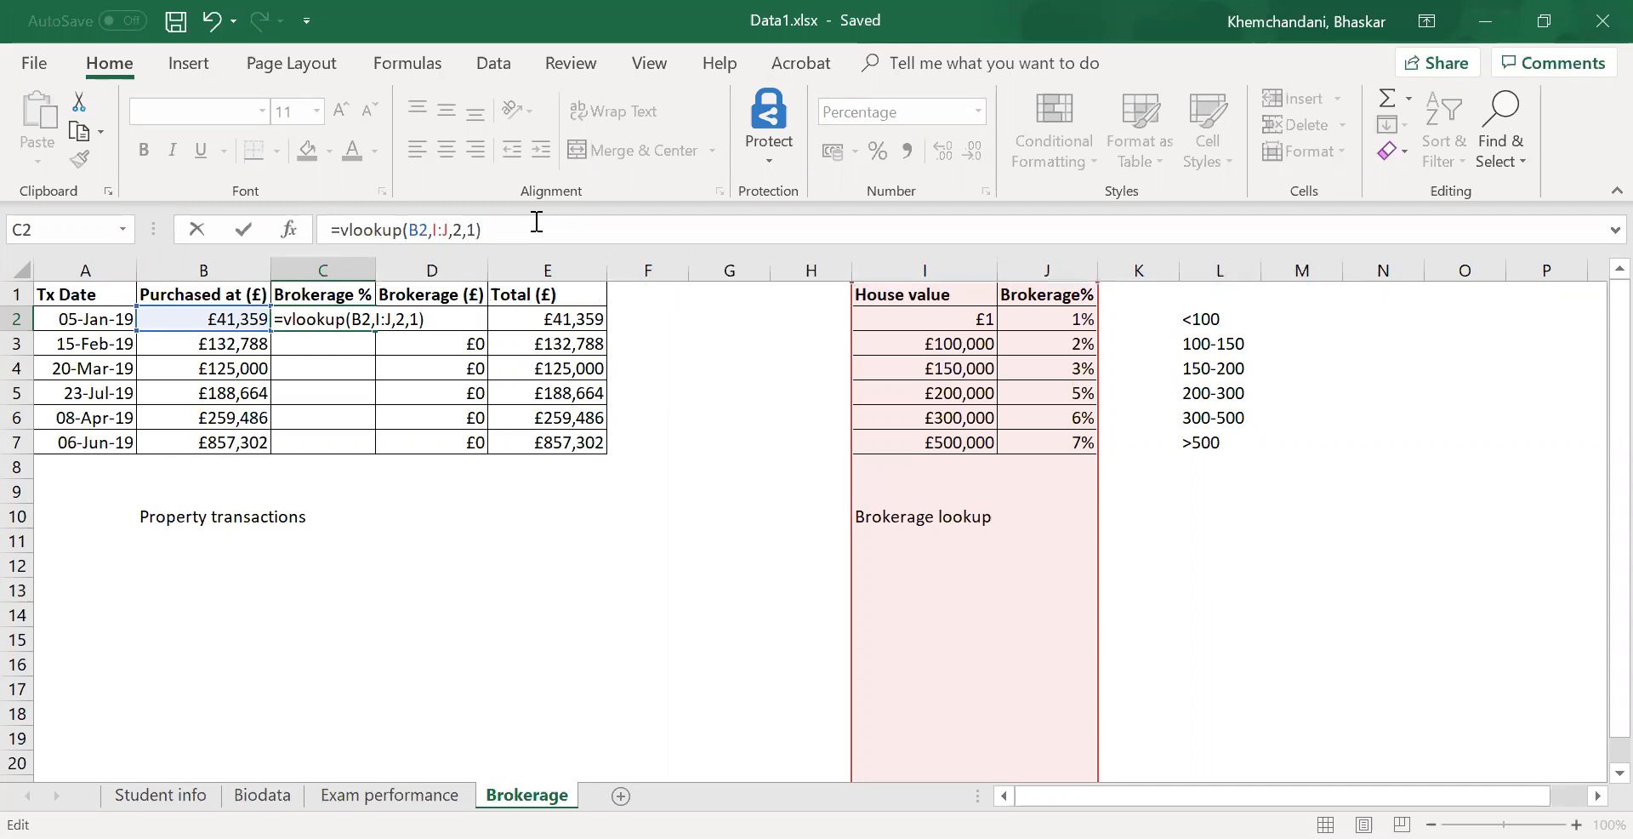
pyautogui.press('Return')
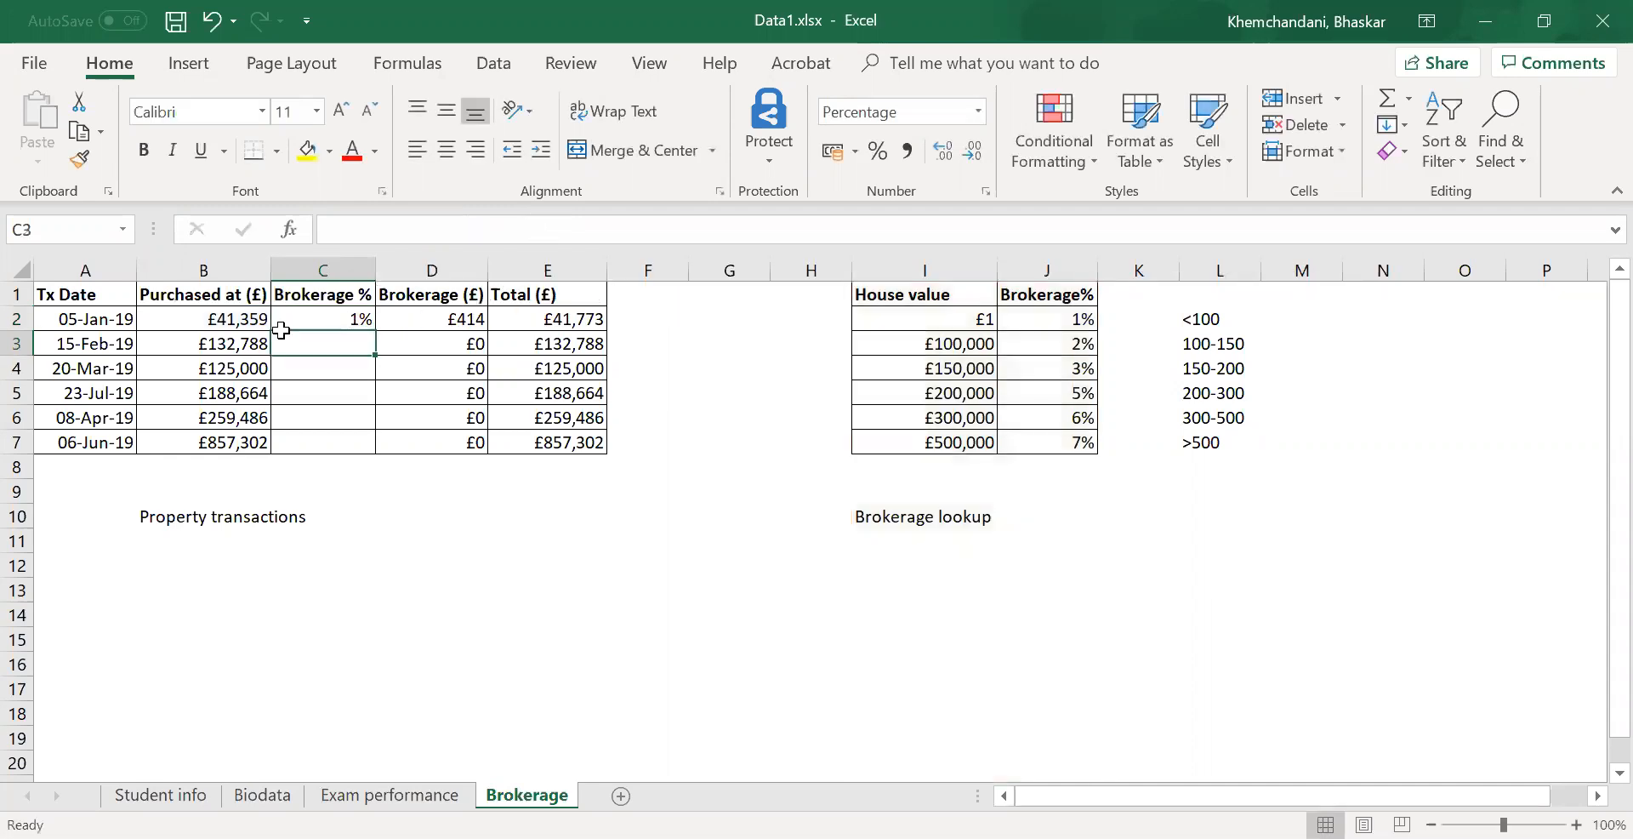
pyautogui.click(362, 320)
pyautogui.moveTo(376, 329); pyautogui.dragTo(373, 451)
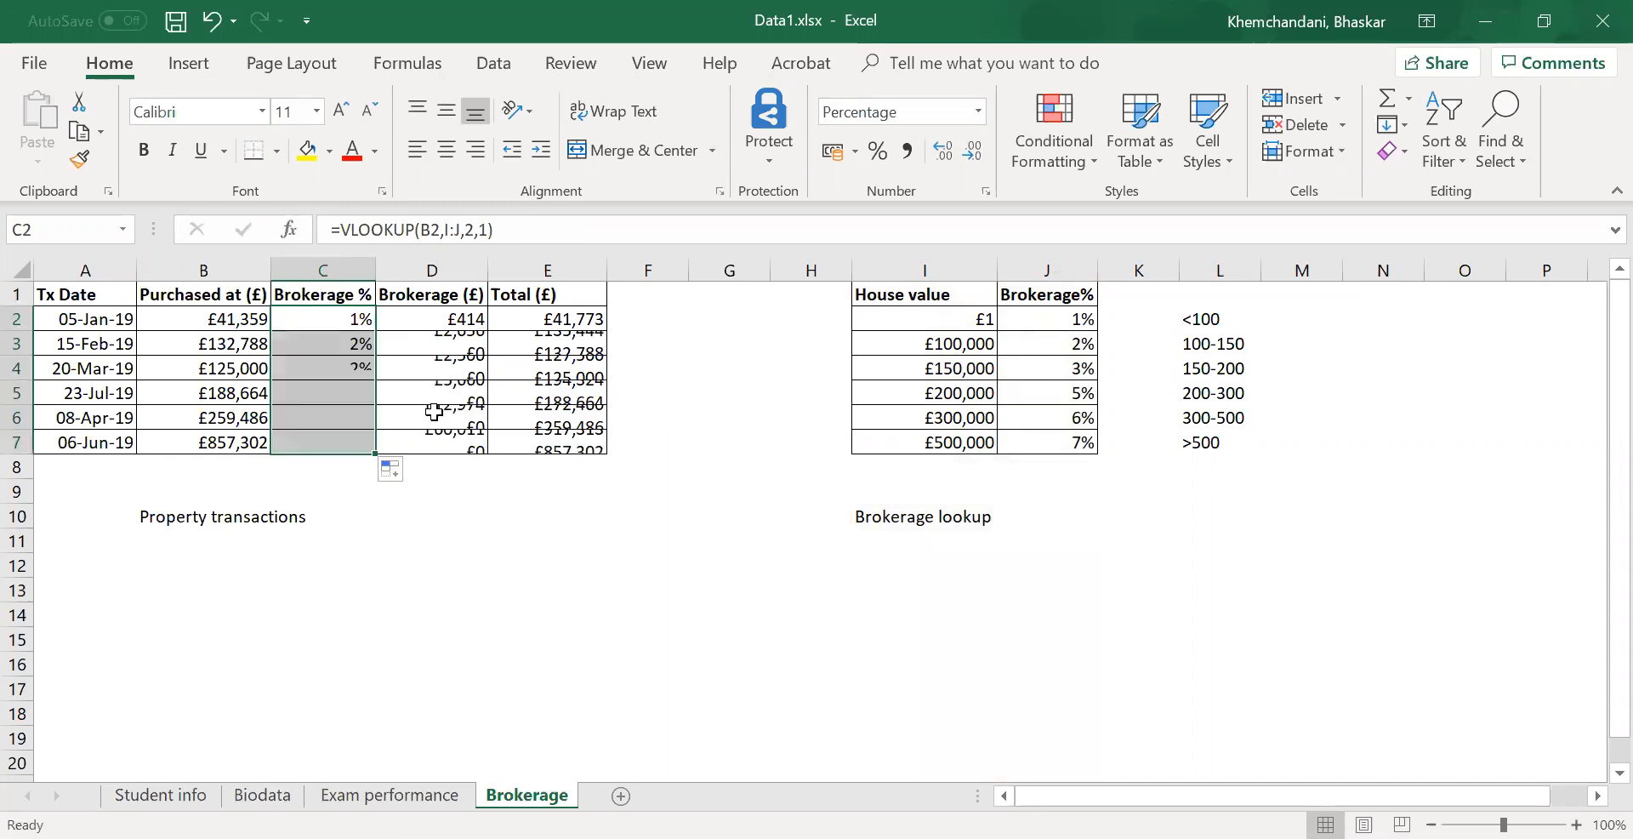
# Compare the brokerage percentages of the first two transactions with their house value bands in the lookup table
pyautogui.click(291, 319)
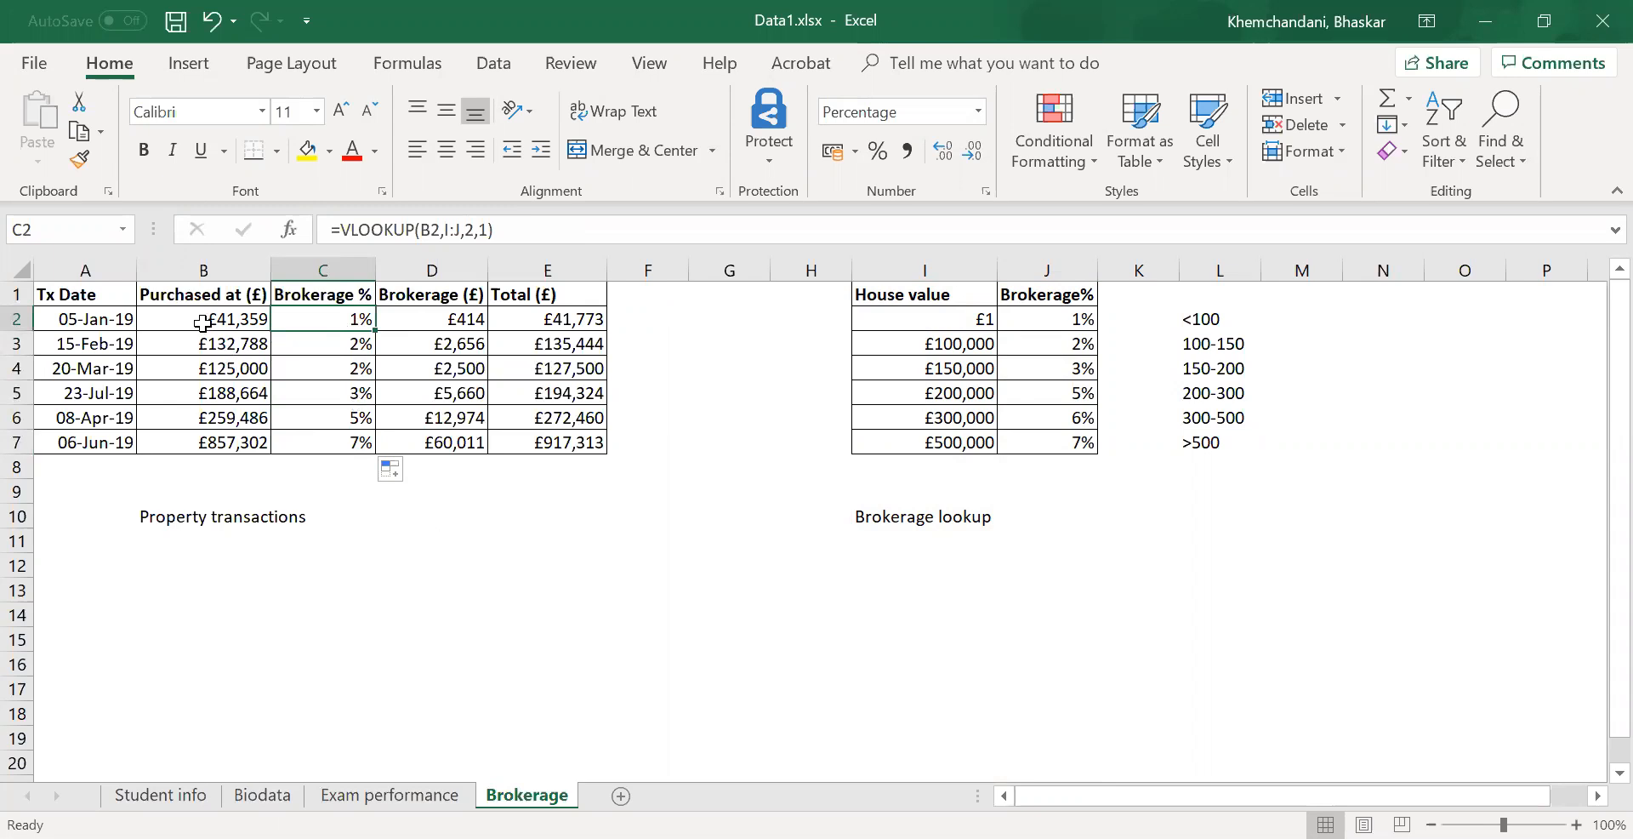
pyautogui.click(900, 324)
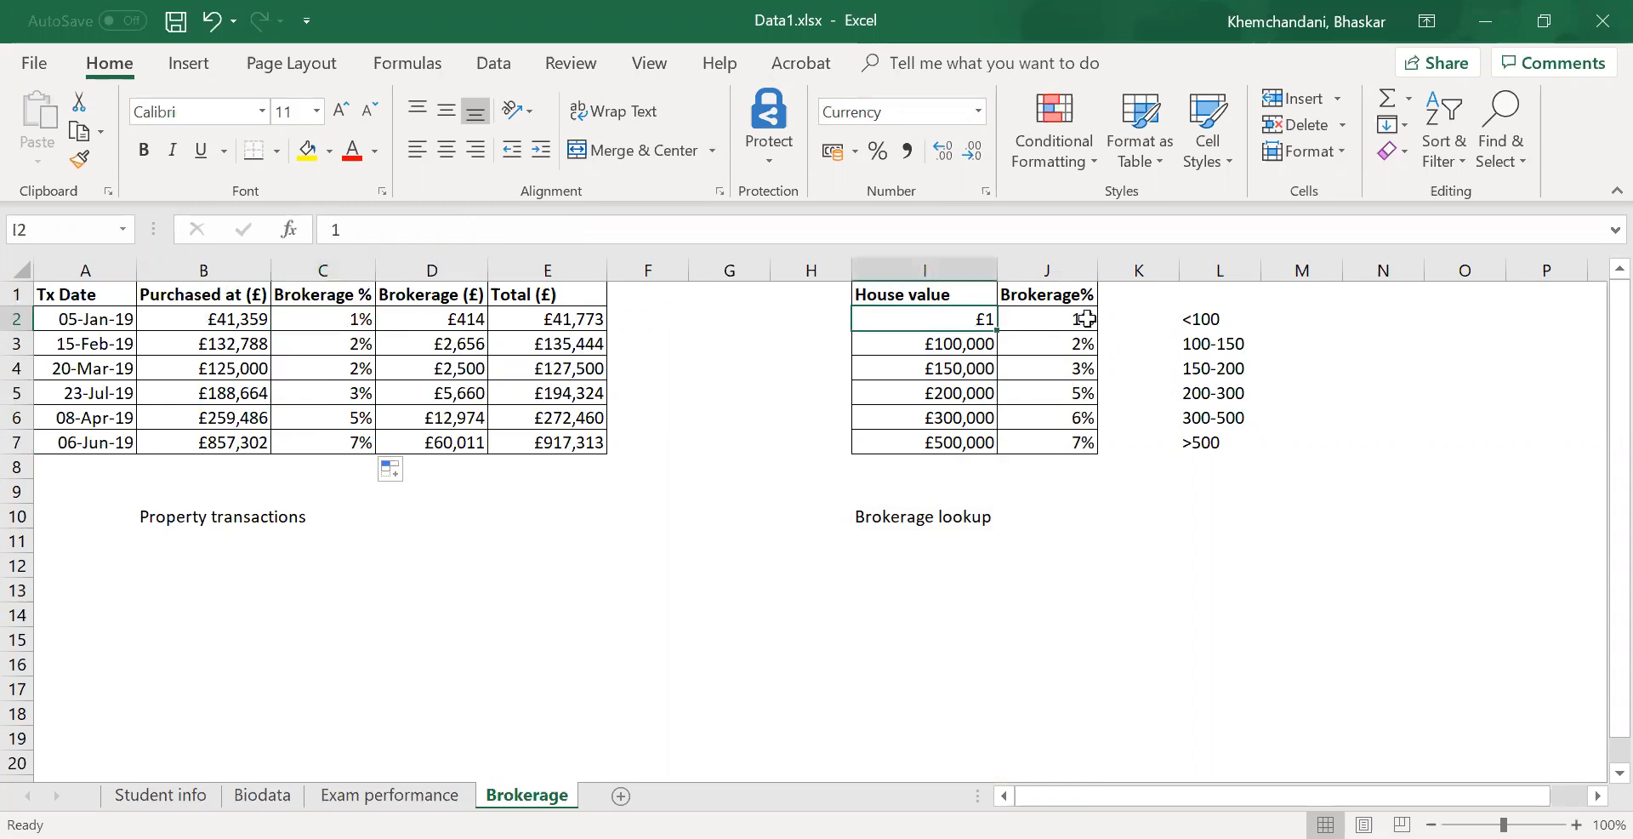
pyautogui.click(1057, 320)
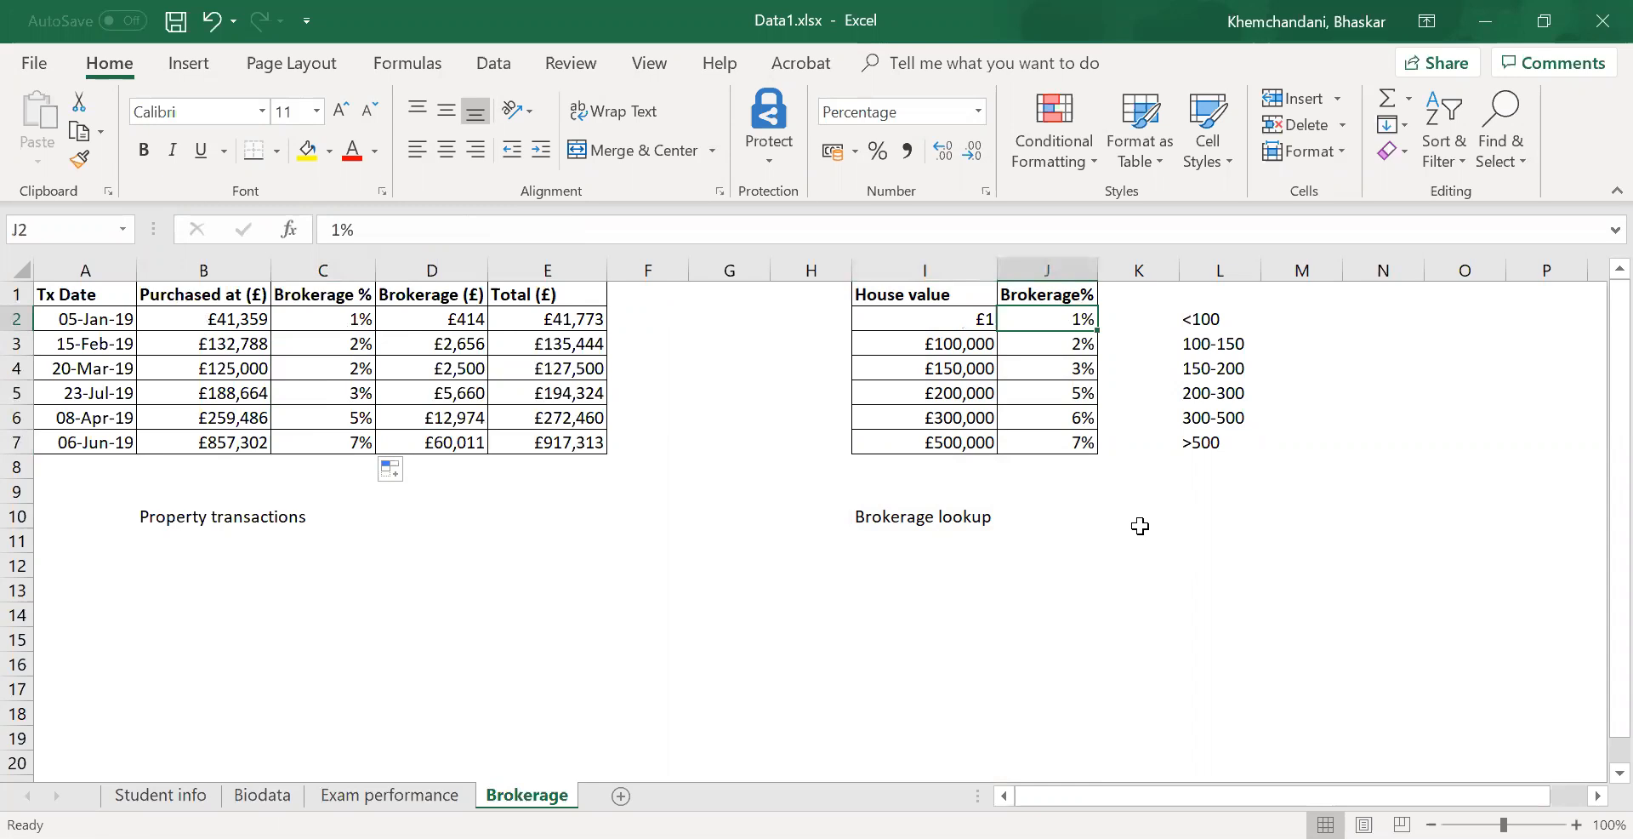
pyautogui.click(189, 350)
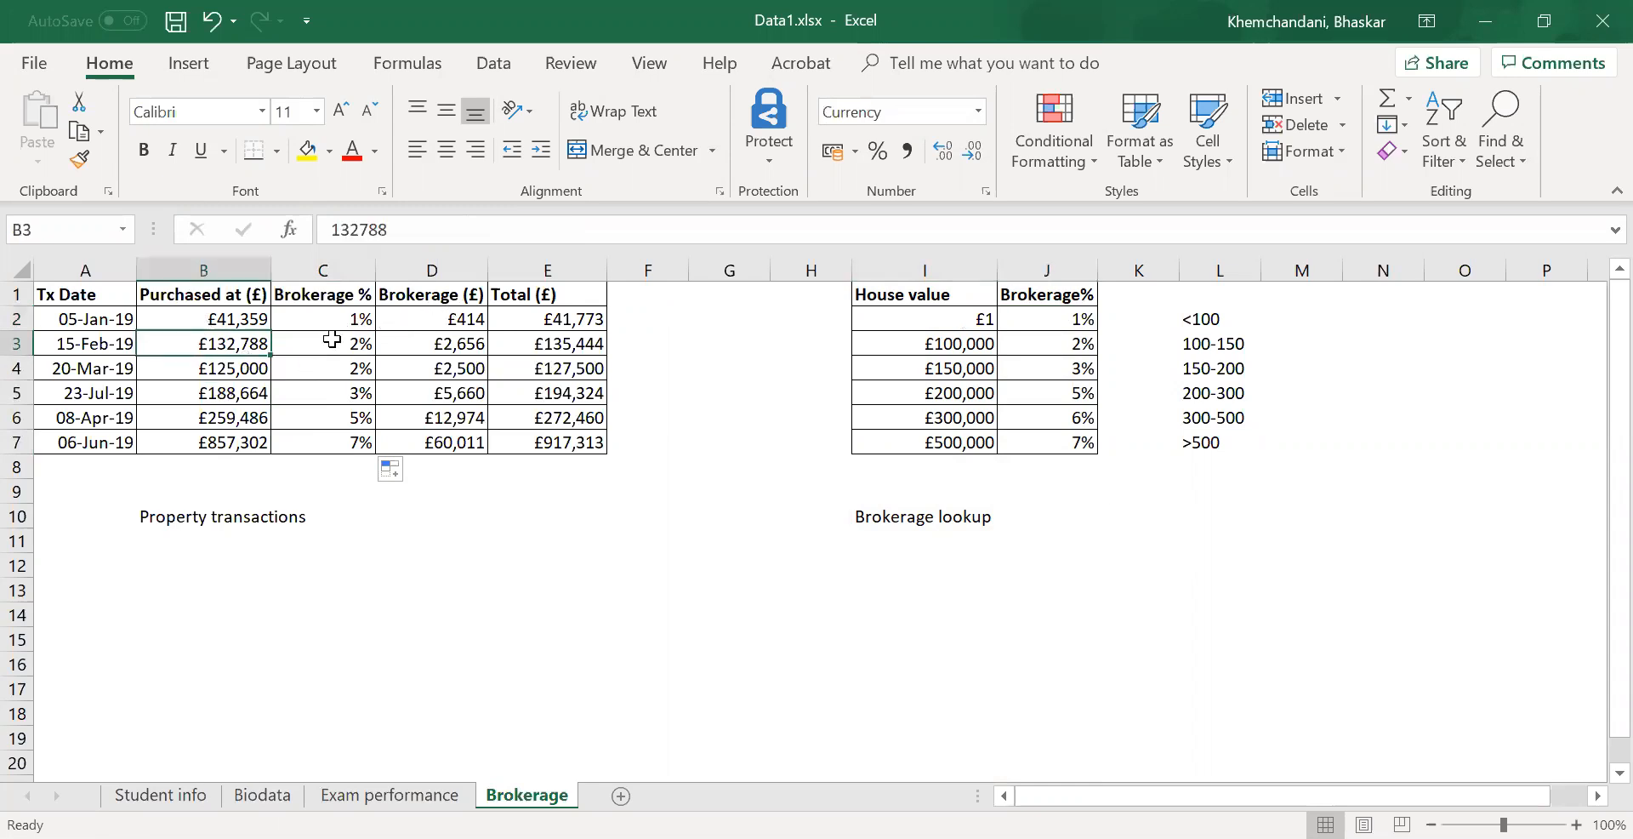
pyautogui.click(1014, 344)
pyautogui.click(1187, 349)
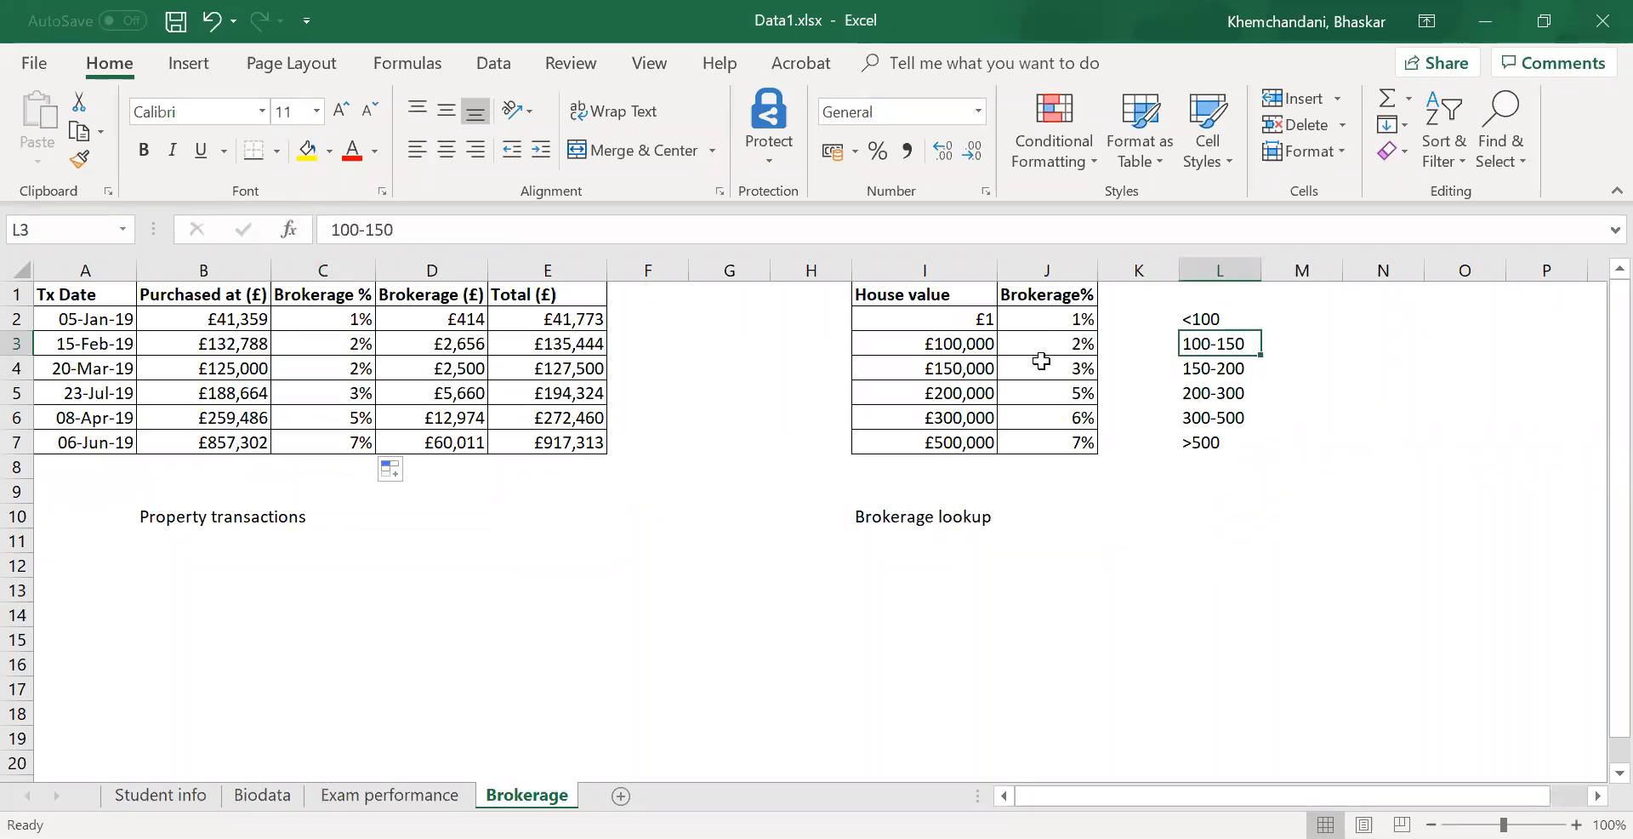
pyautogui.click(1039, 349)
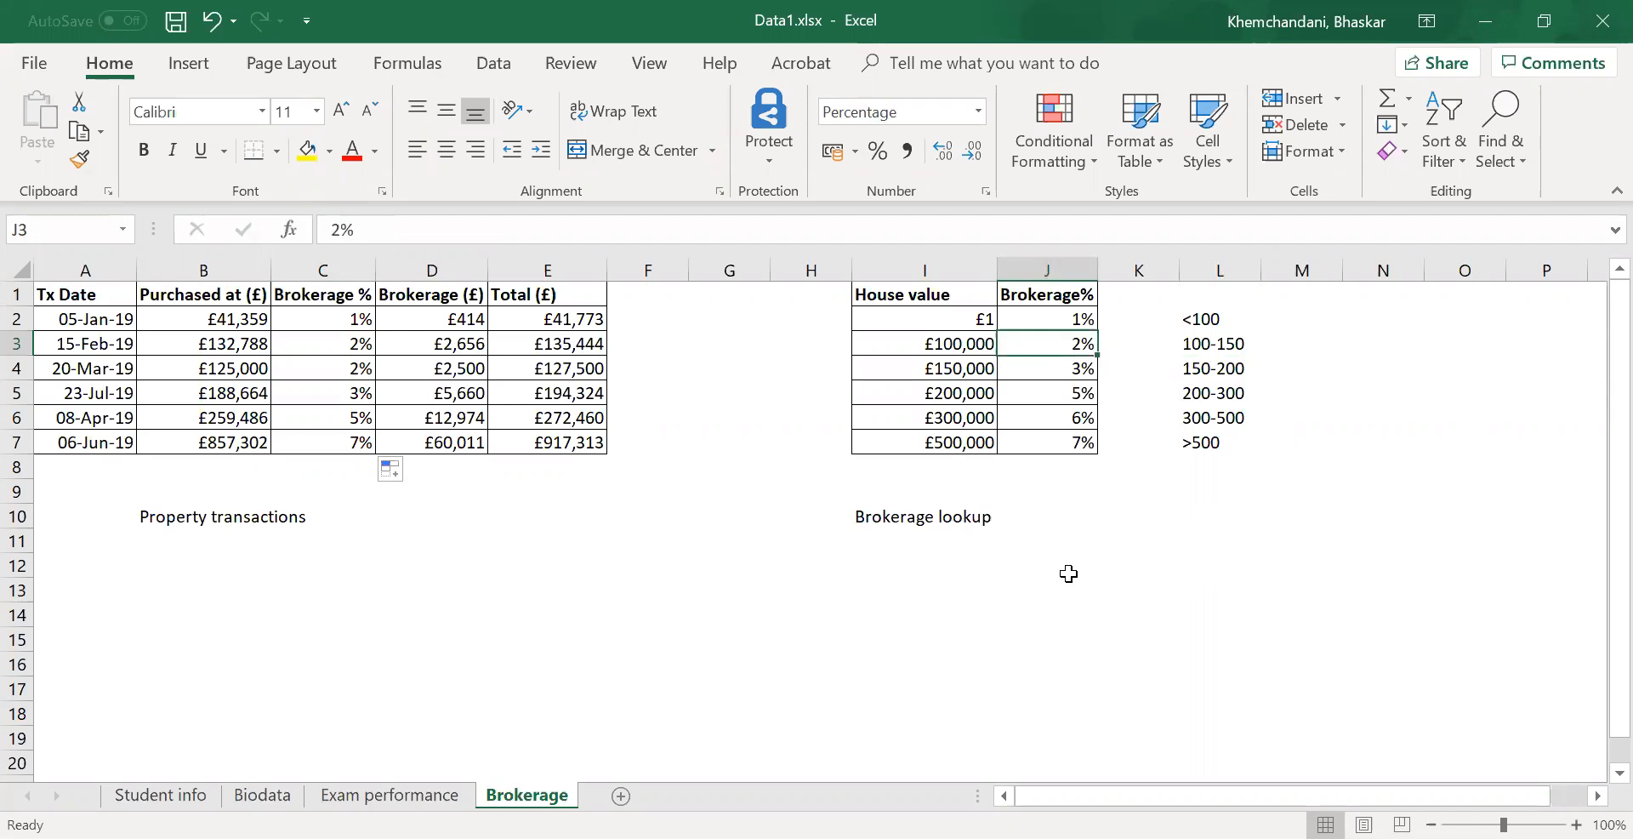
# Examine the order of the House value thresholds in I2:I7 and trace the 15-Feb-19 purchase to its brokerage rate
pyautogui.click(932, 294)
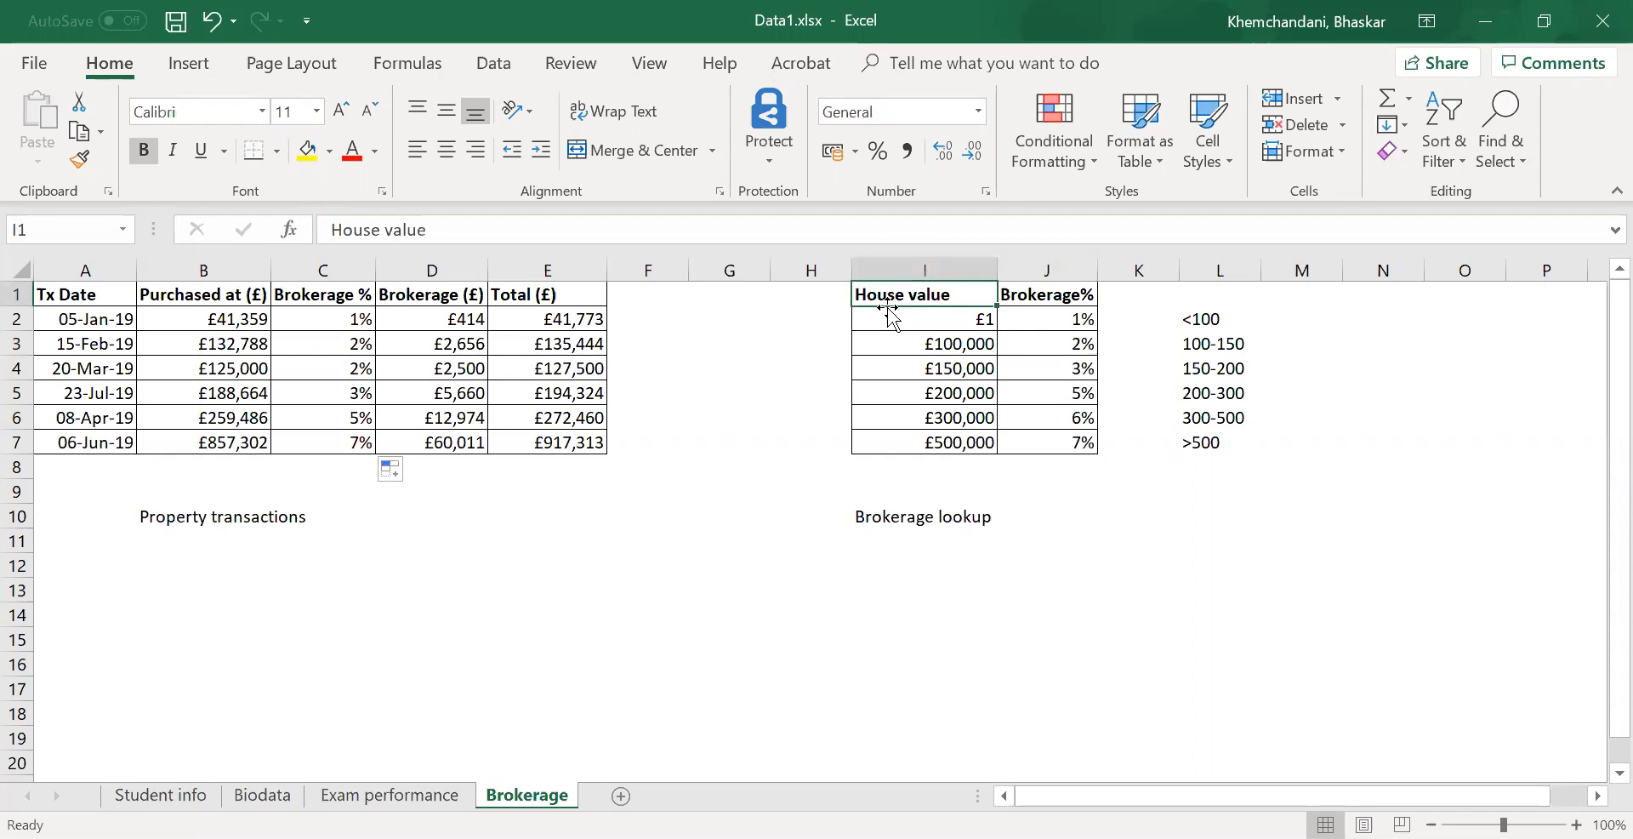
pyautogui.moveTo(885, 317); pyautogui.dragTo(917, 451)
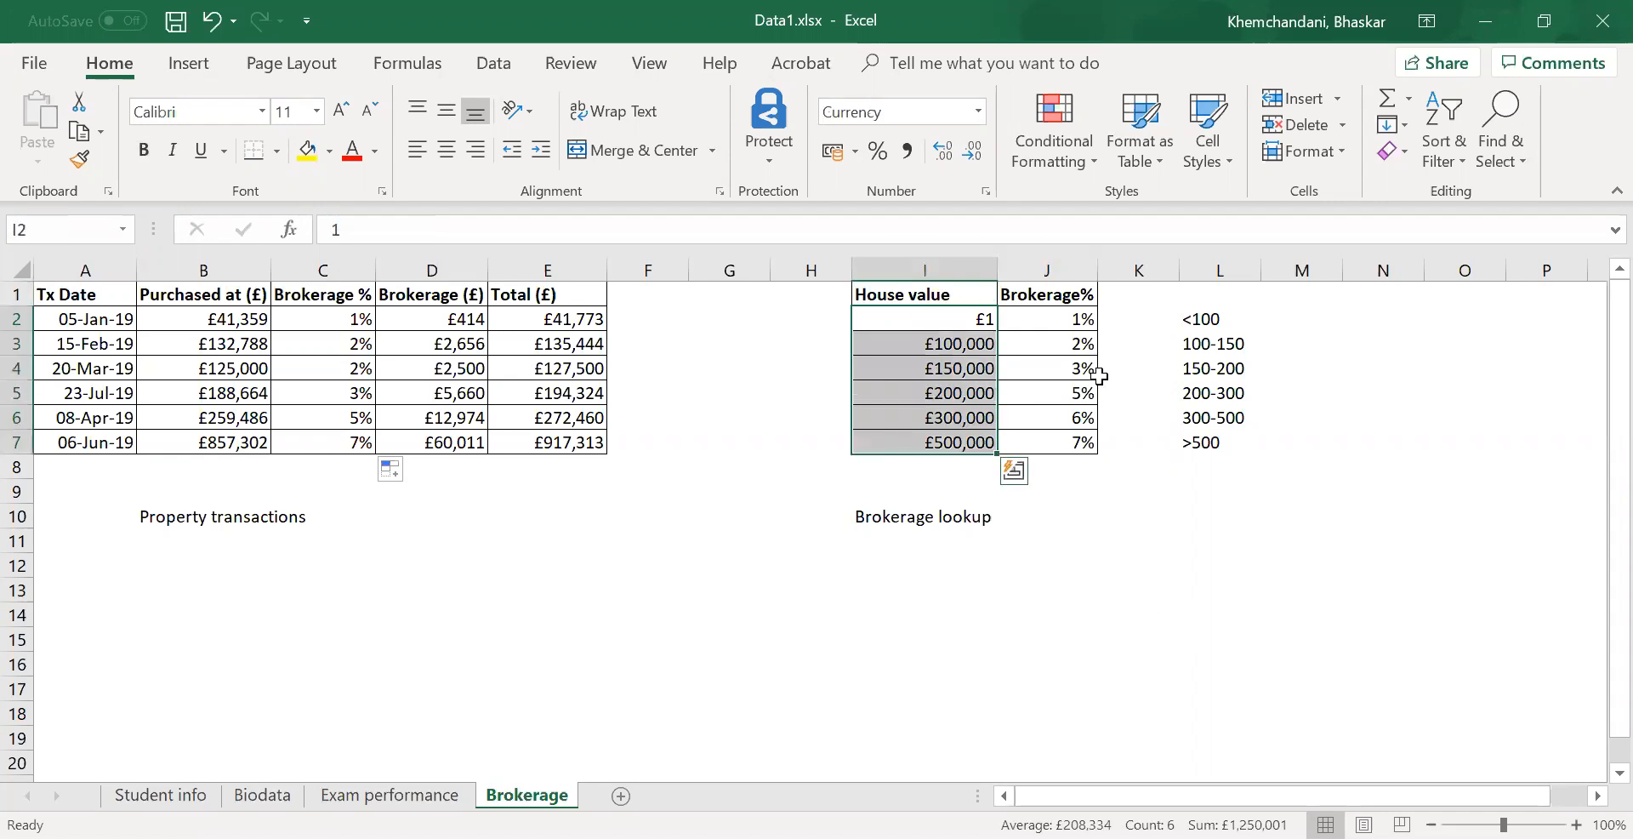
pyautogui.click(1048, 319)
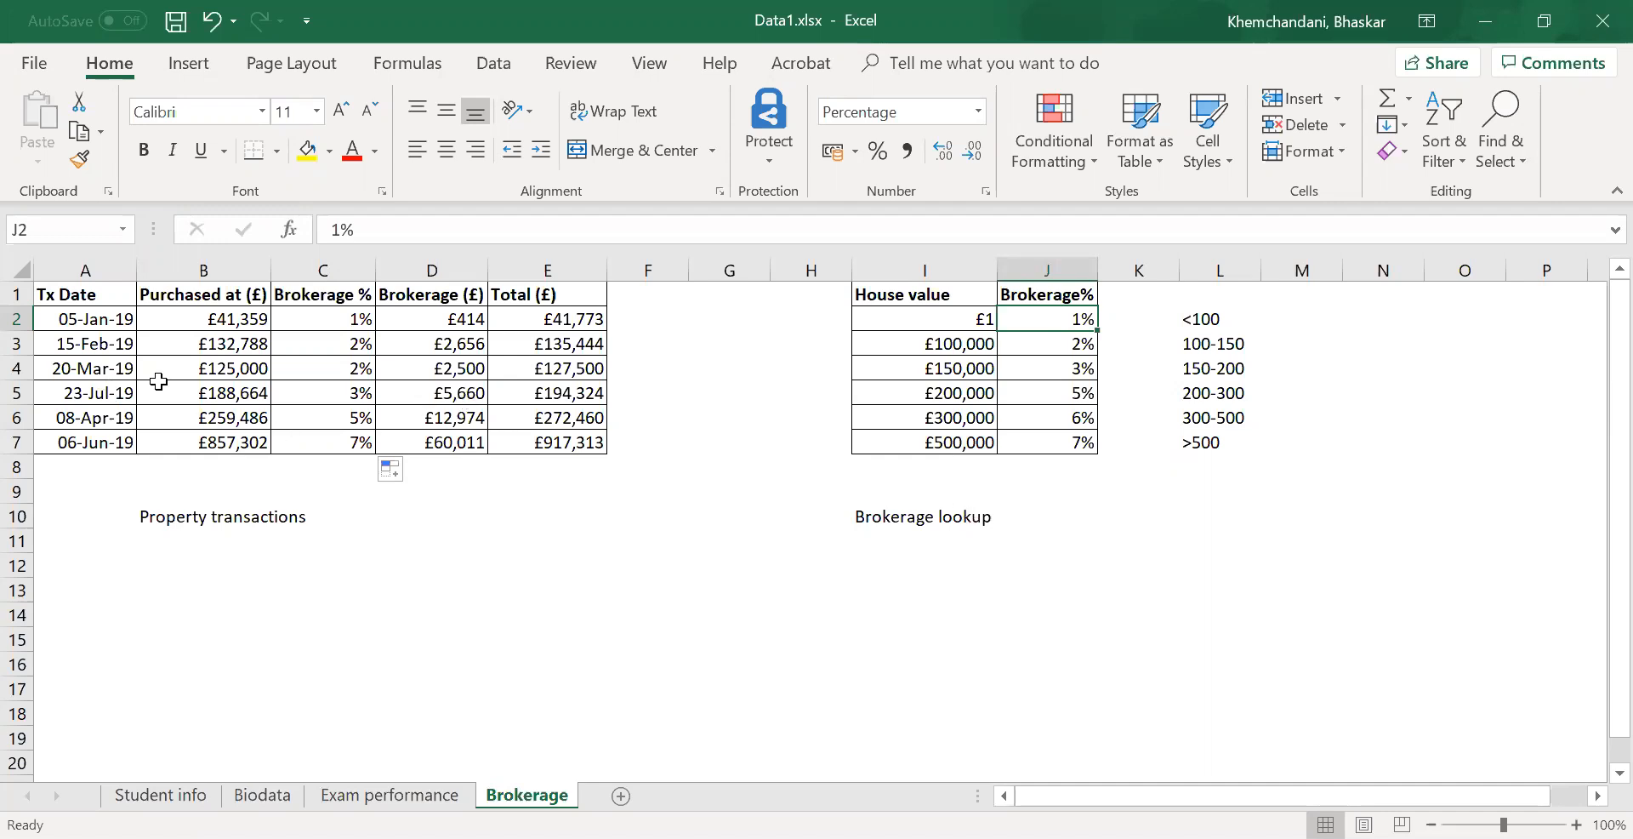
pyautogui.click(180, 347)
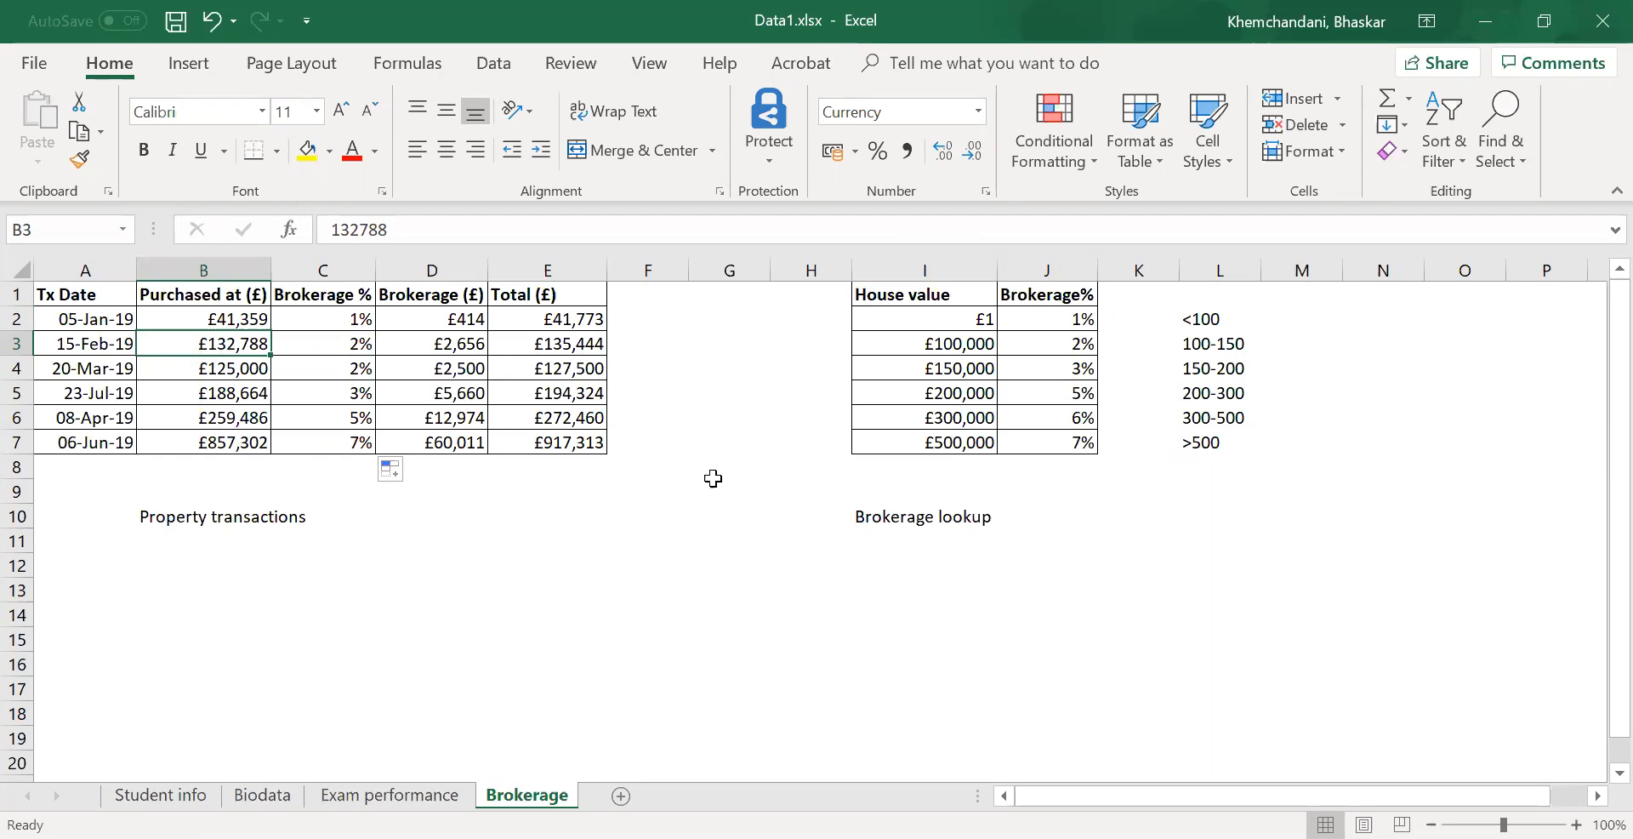
pyautogui.click(923, 346)
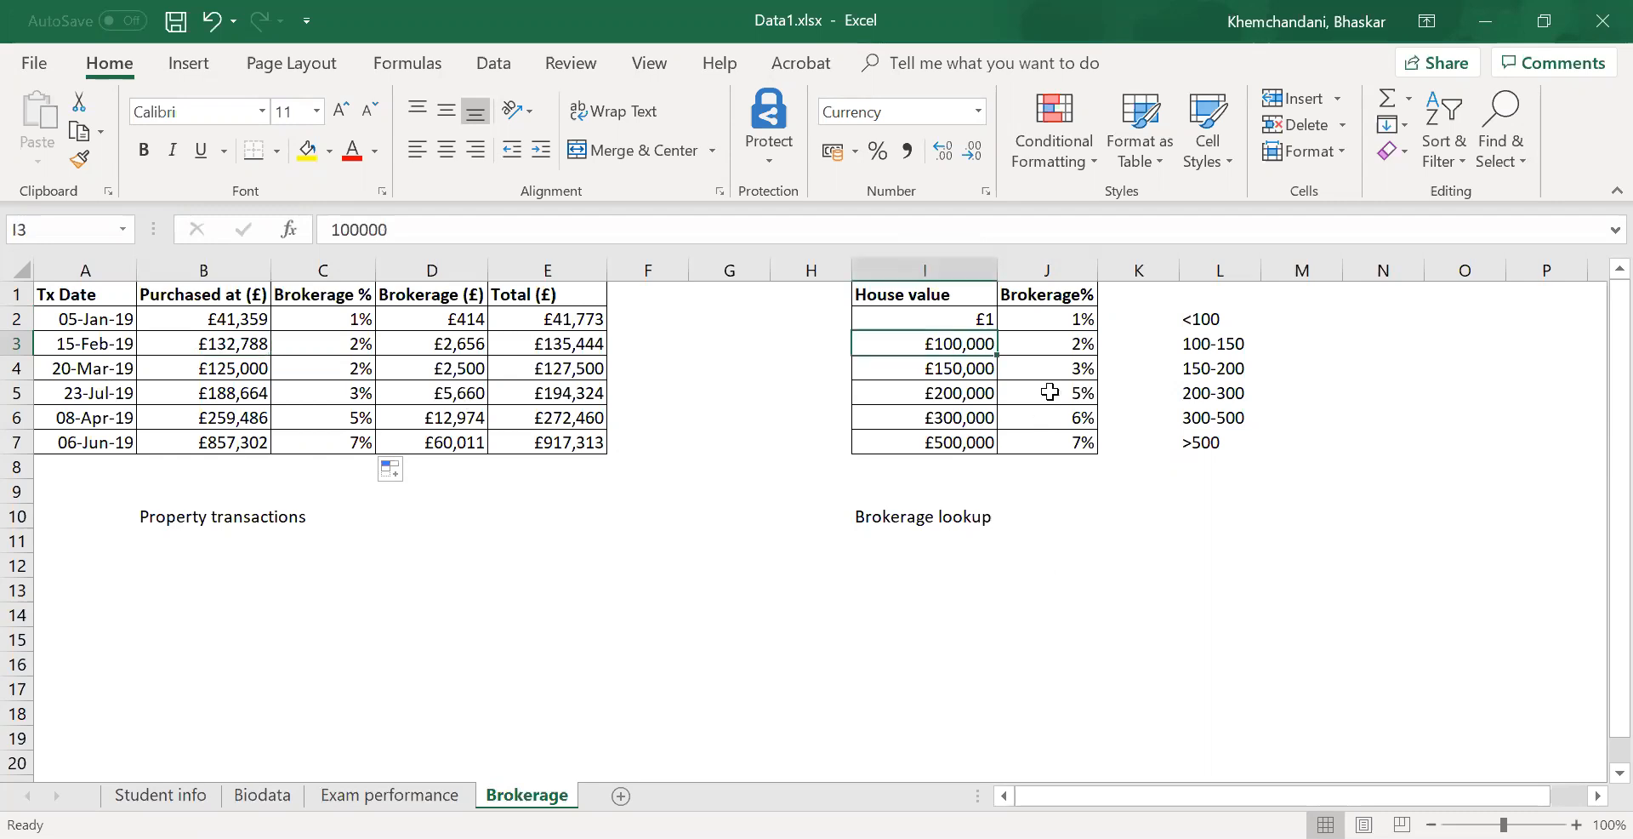
pyautogui.click(1039, 344)
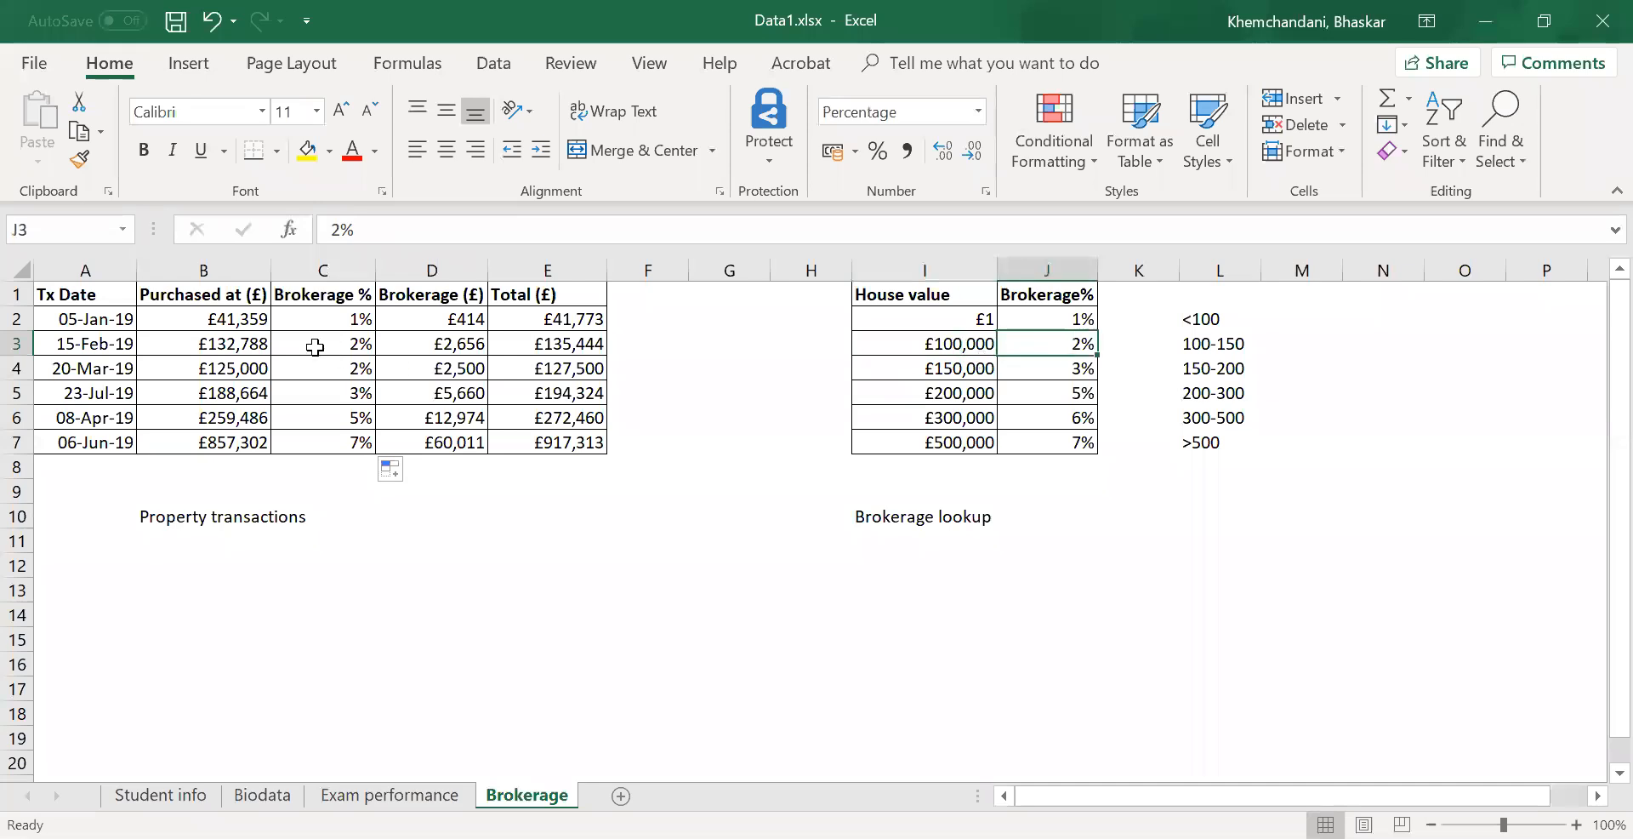
pyautogui.click(330, 349)
pyautogui.click(17, 344)
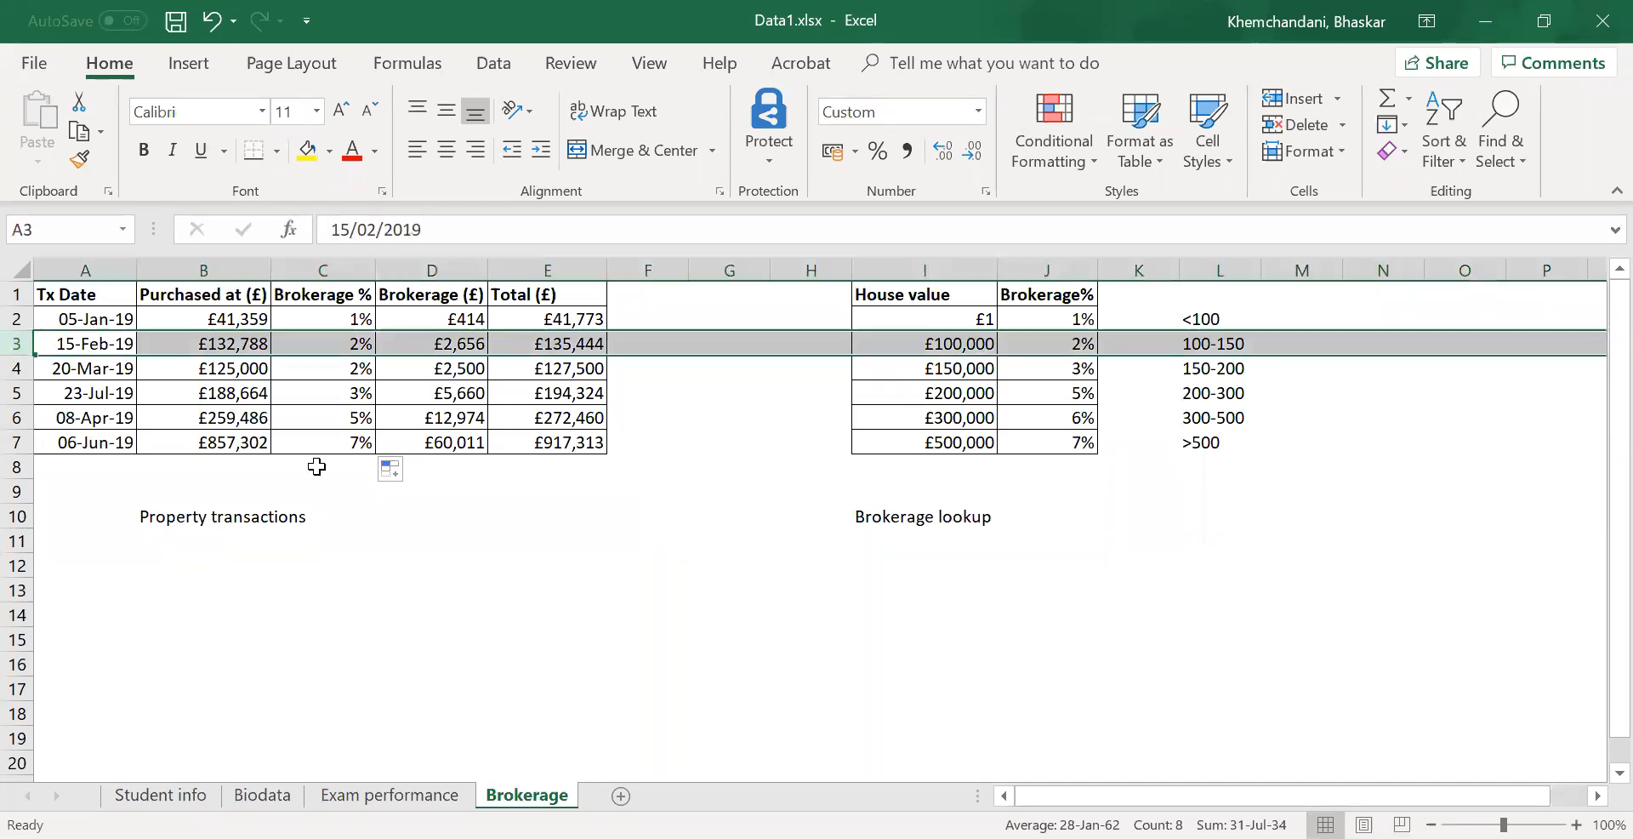
# Trace the 08-Apr-19 purchase price in B6 to its lookup threshold and check the brokerage percentage in C6
pyautogui.click(178, 420)
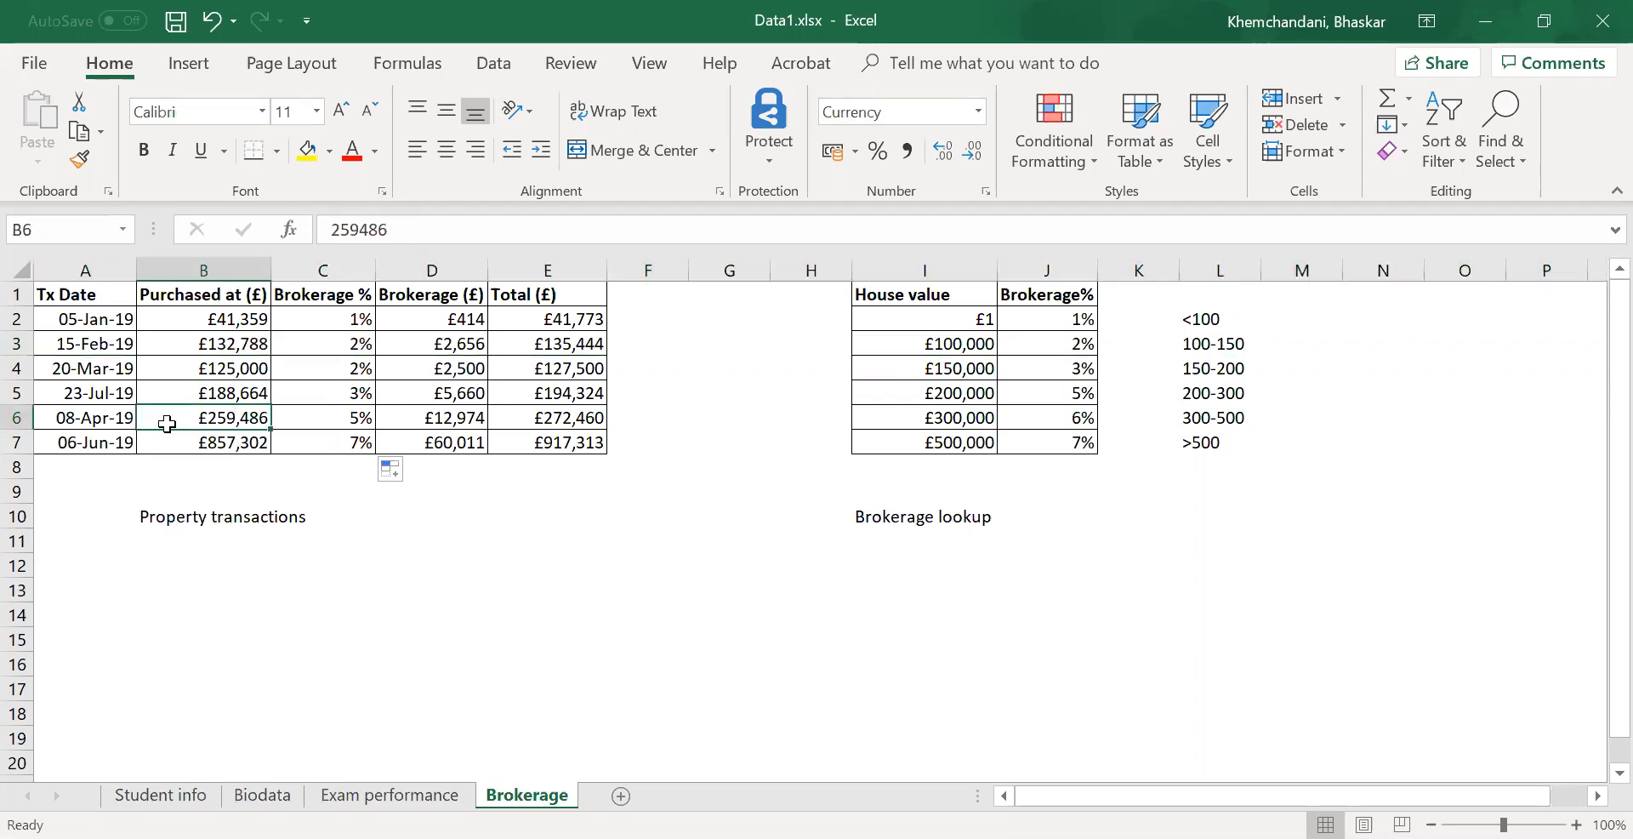
pyautogui.click(17, 417)
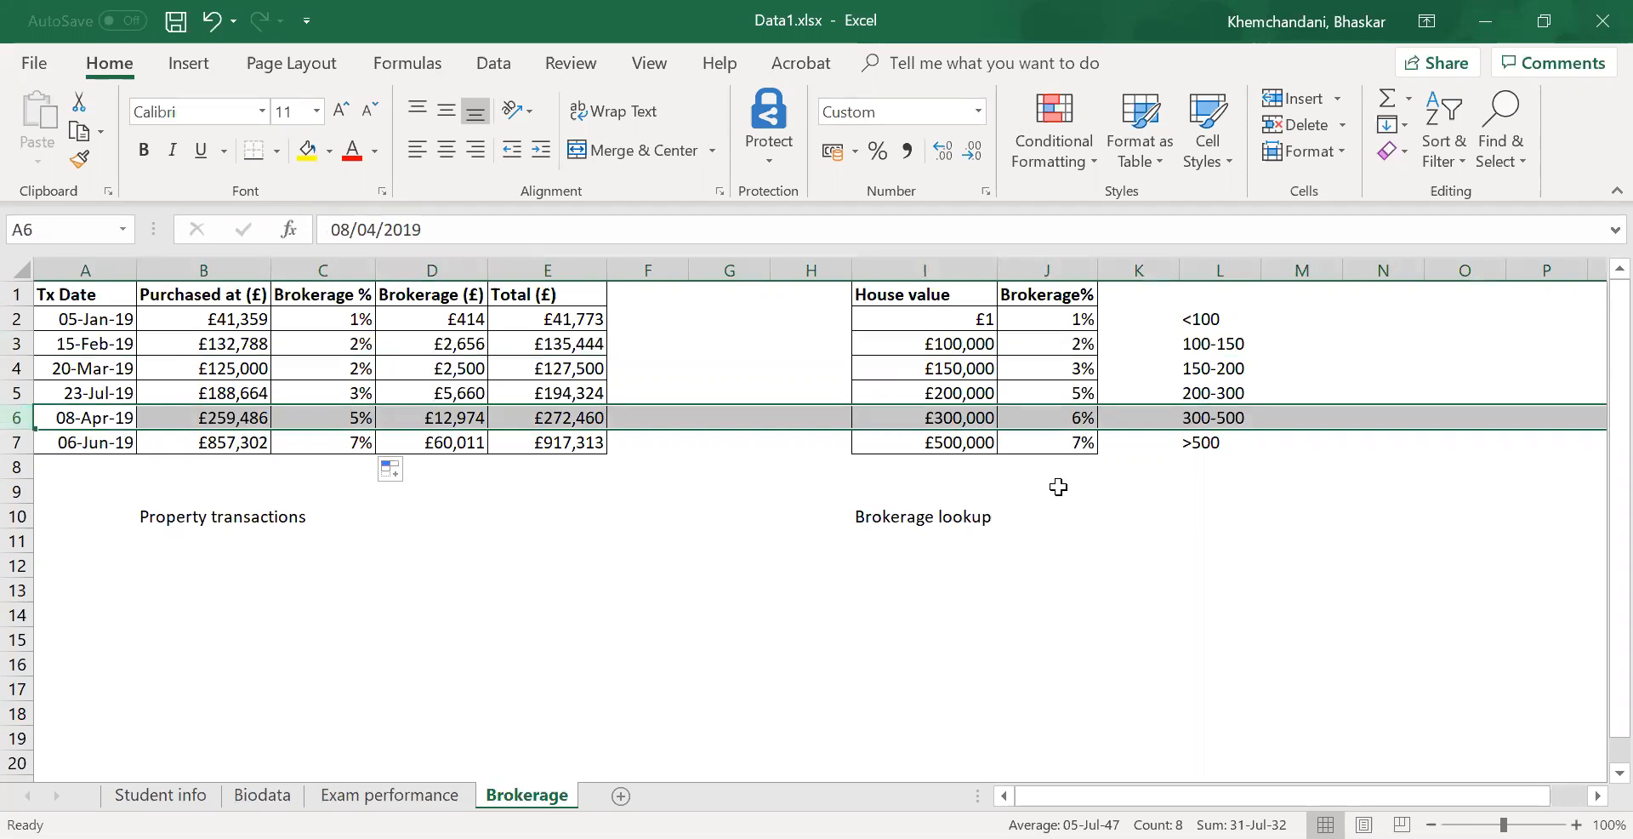
pyautogui.click(954, 267)
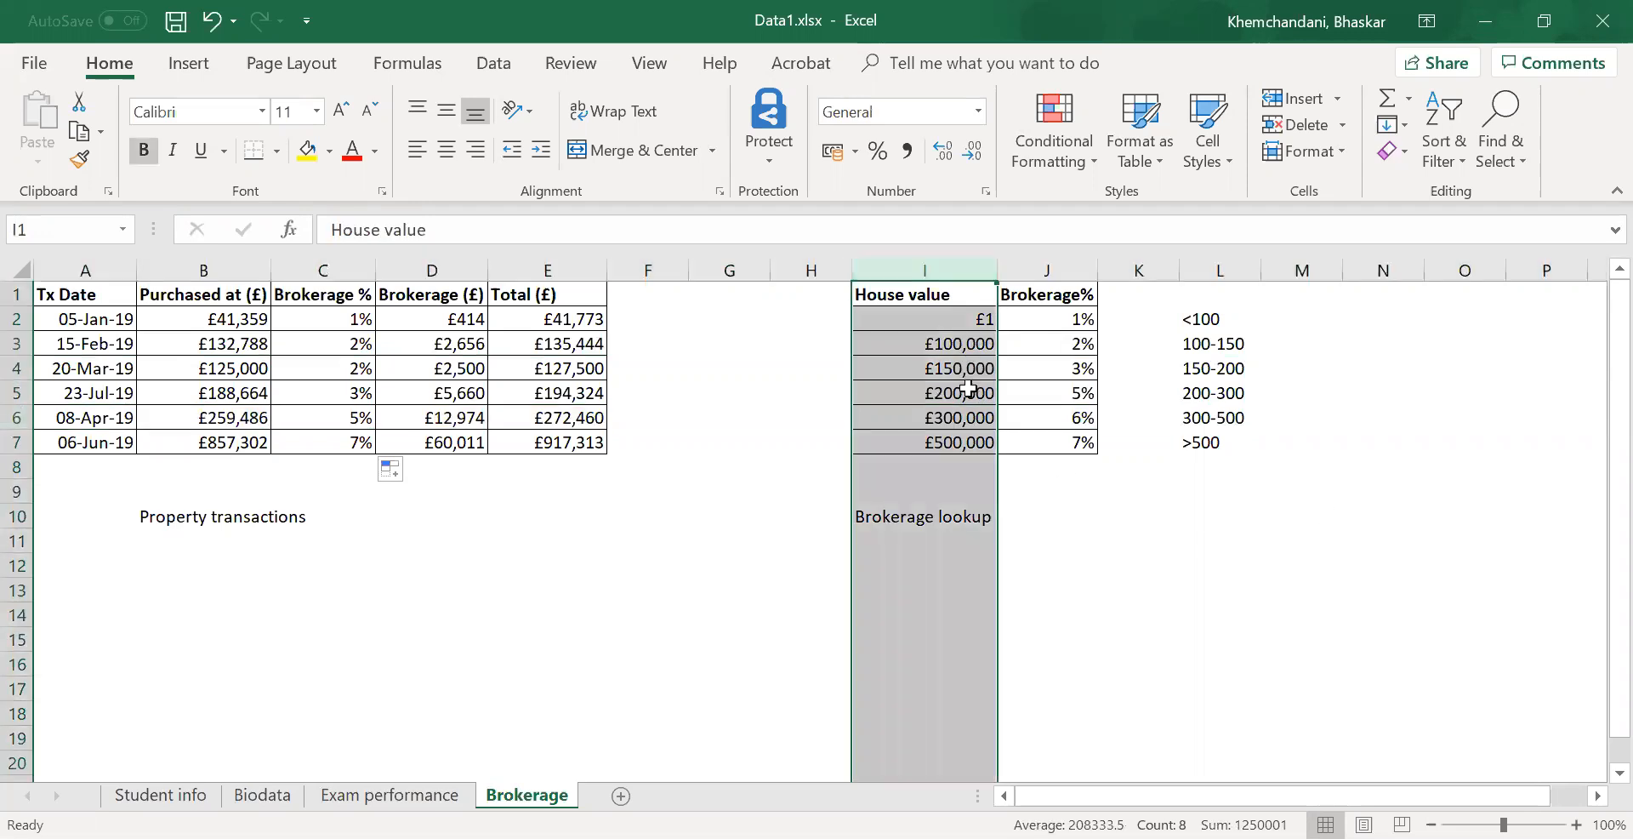
pyautogui.click(963, 394)
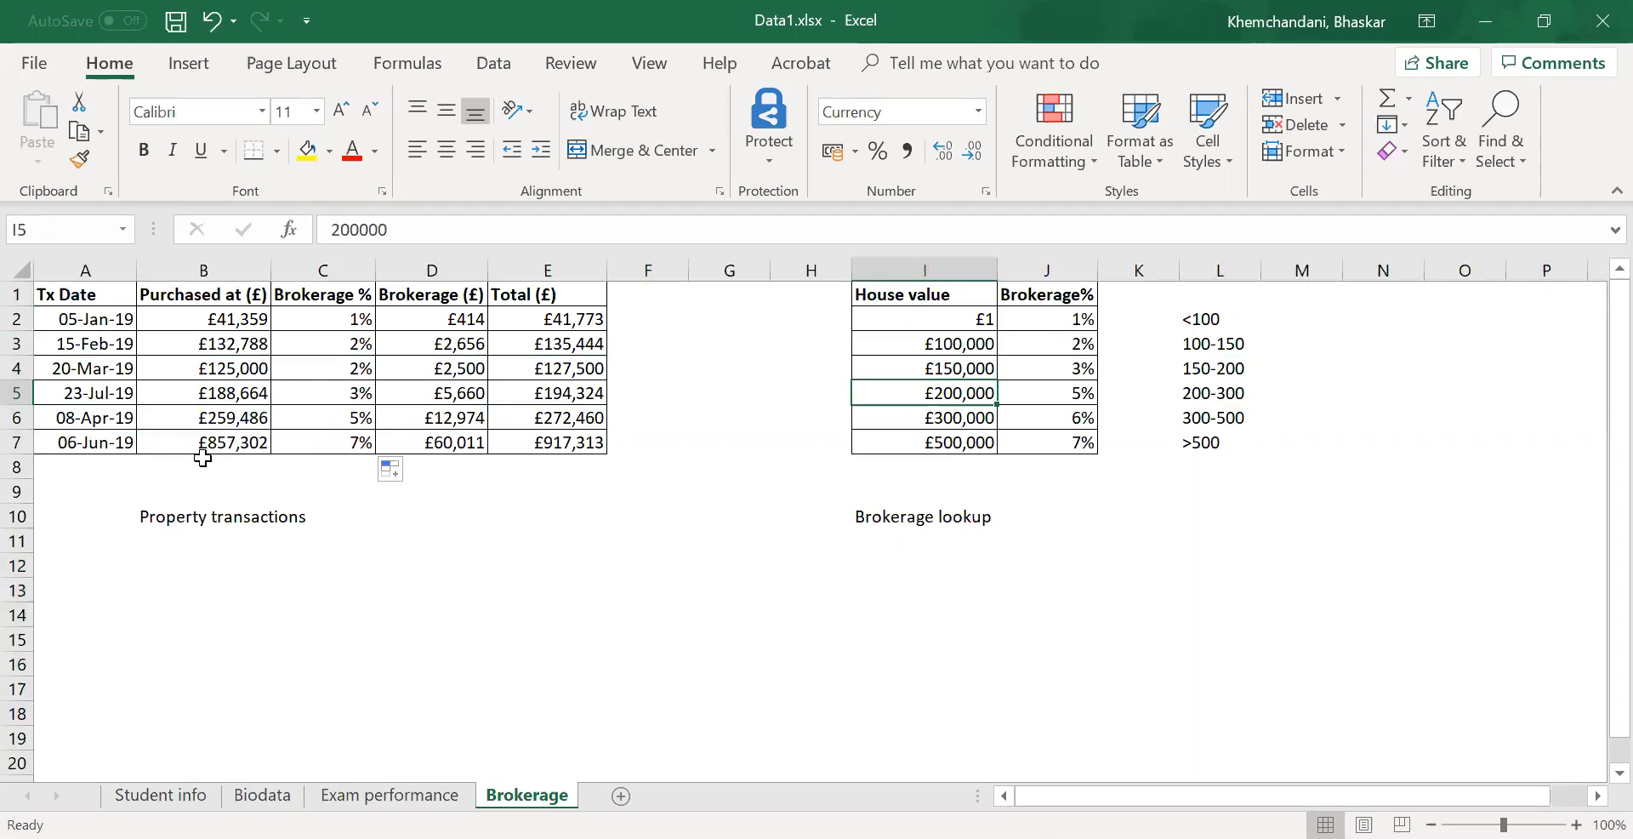
pyautogui.click(1044, 392)
pyautogui.click(305, 417)
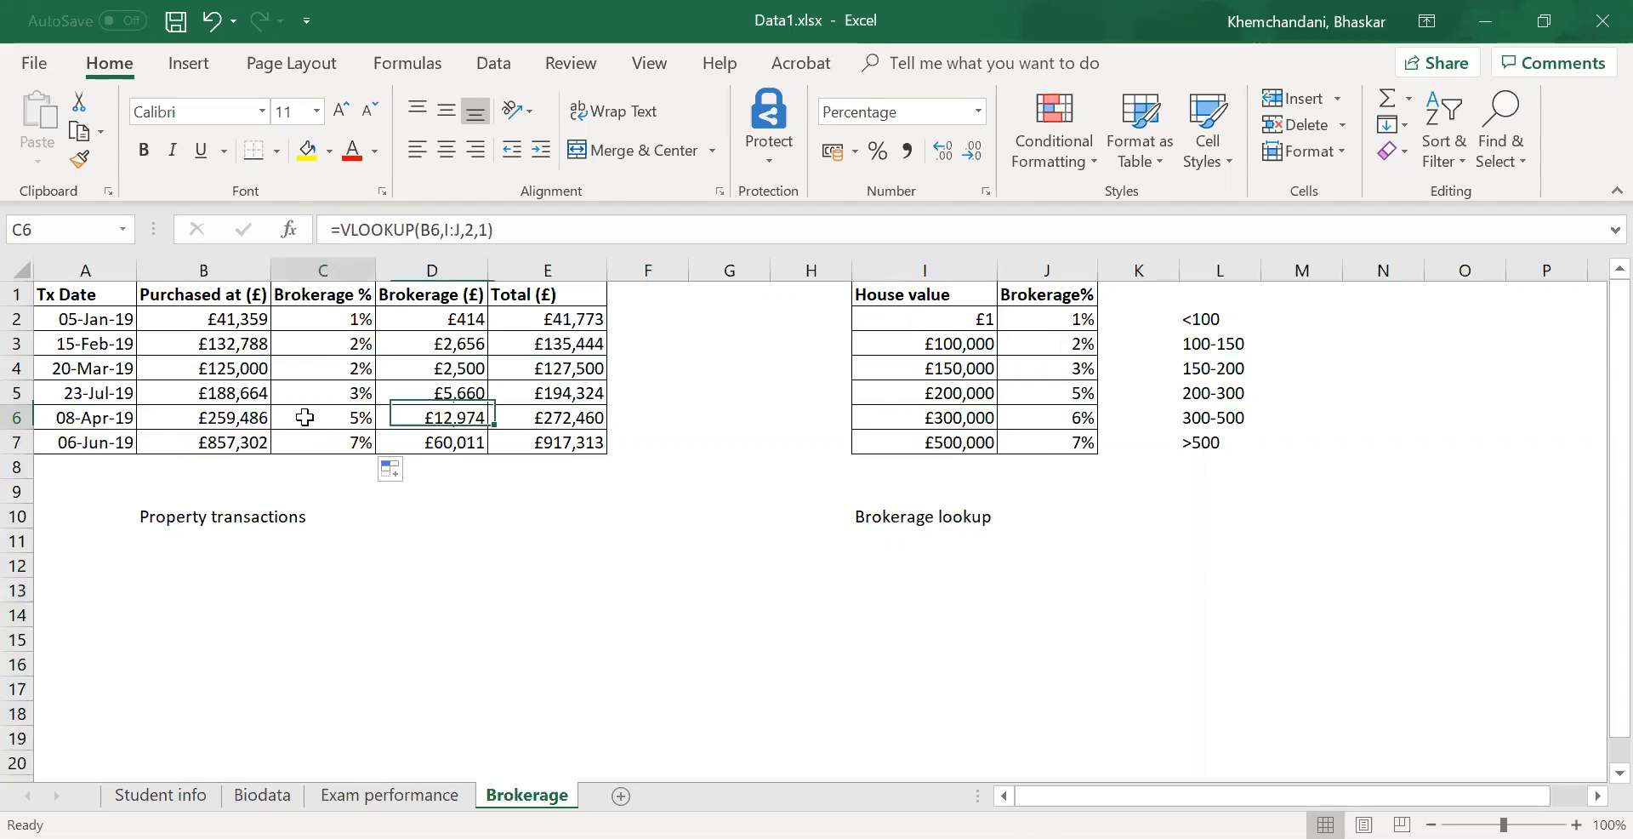